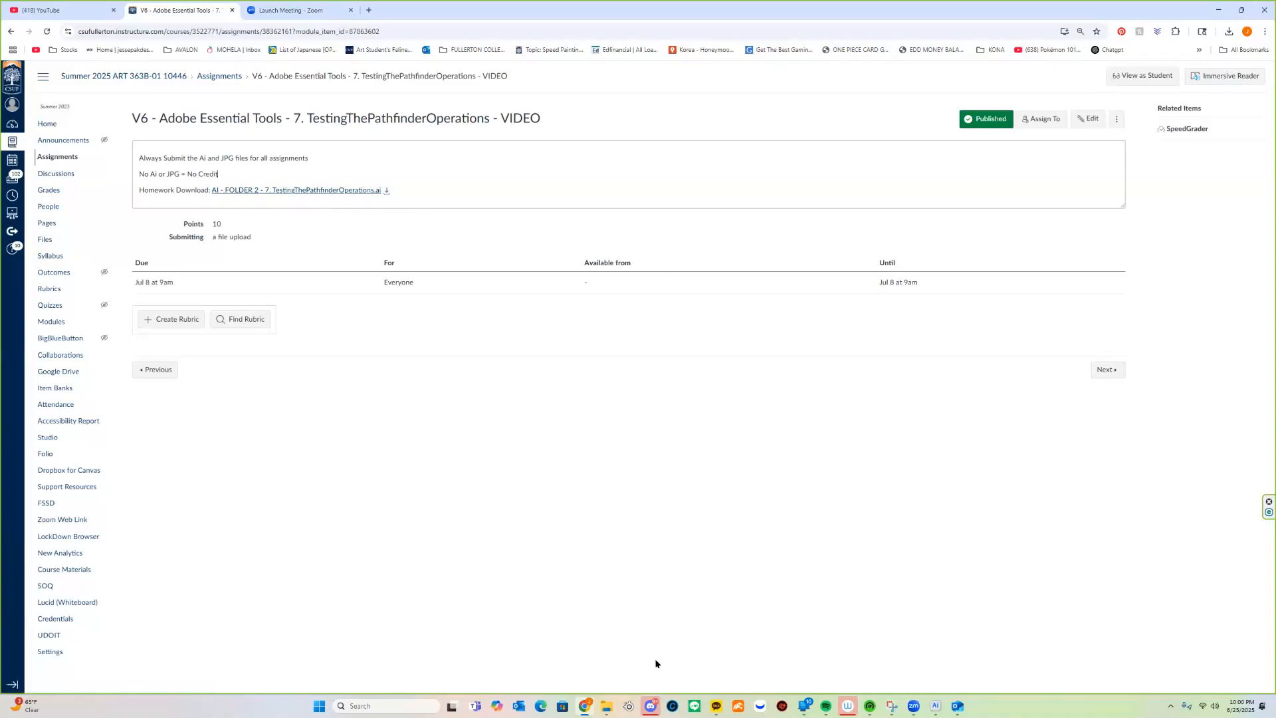
Open AI - FOLDER 2 - 7. TestingThePathfinderOperations.ai from the Downloads folder in Illustrator
left_click(612, 702)
scroll(566, 522, "down", 1)
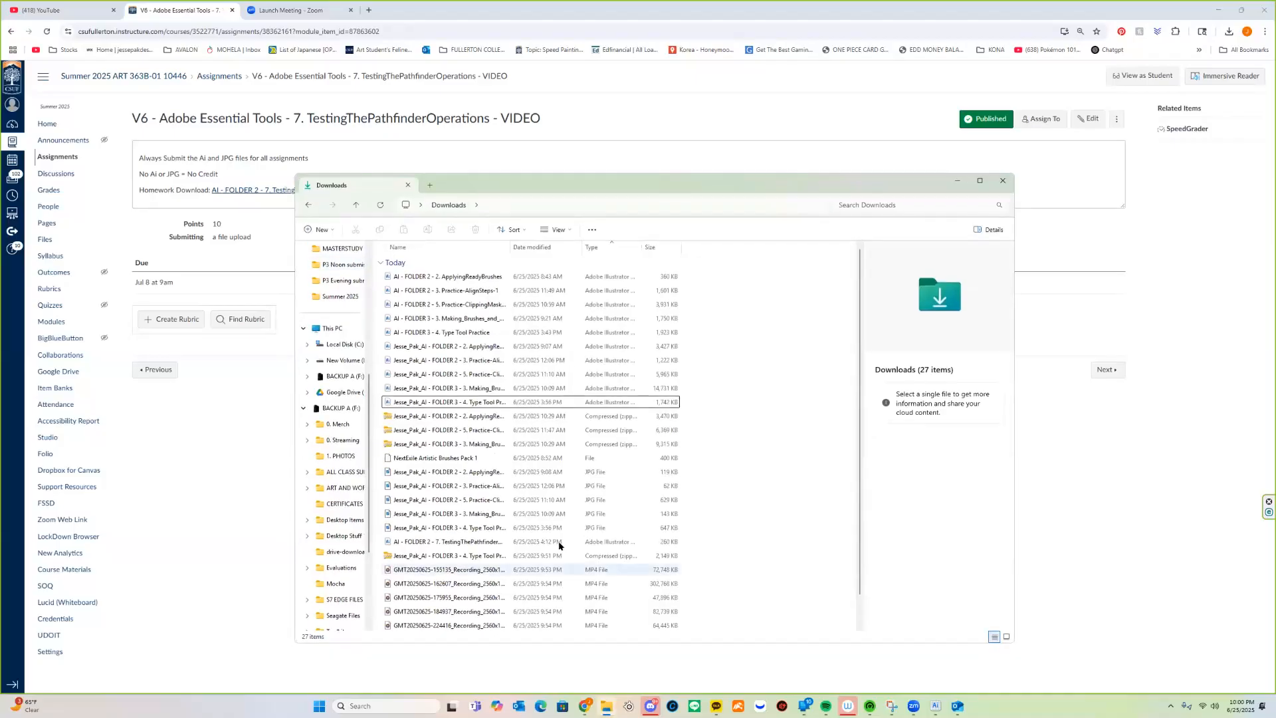
double_click(472, 518)
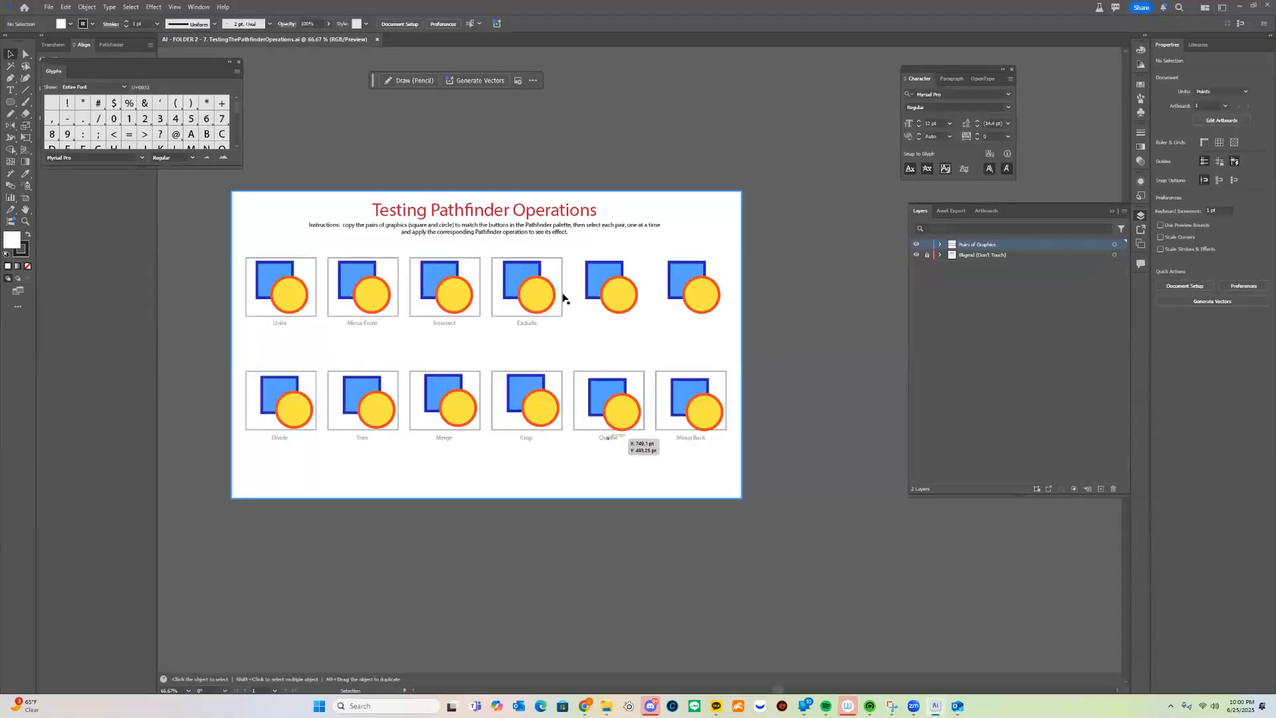
Pan the artboard, then move the Glyphs panel aside and close it to reveal the Align panel
left_click_drag(367, 373, 470, 408)
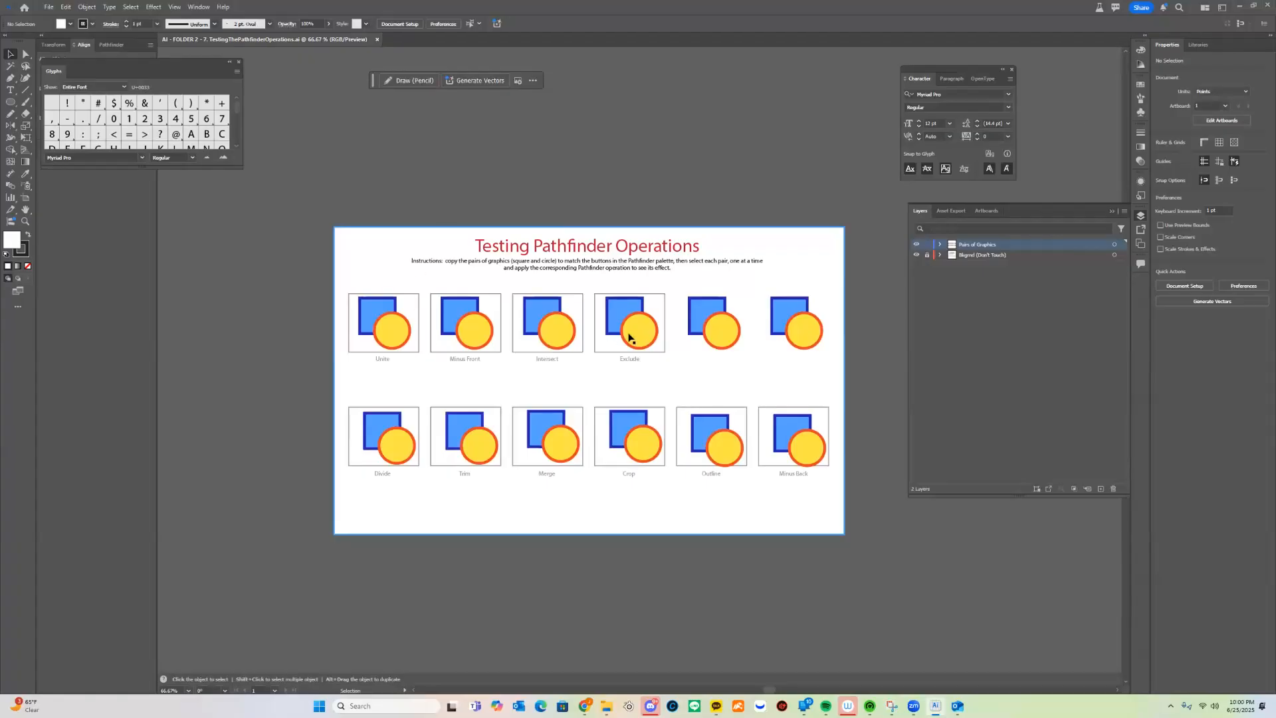
left_click_drag(388, 358, 346, 335)
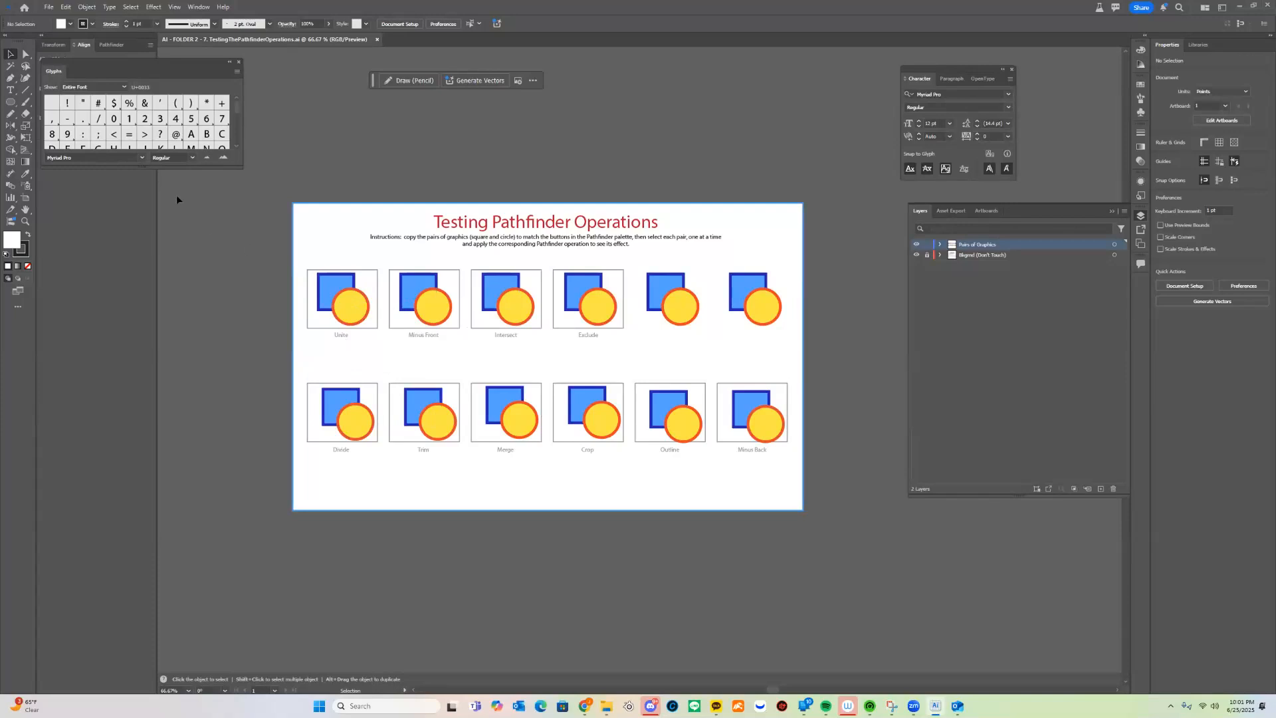
left_click_drag(166, 71, 198, 159)
left_click(199, 6)
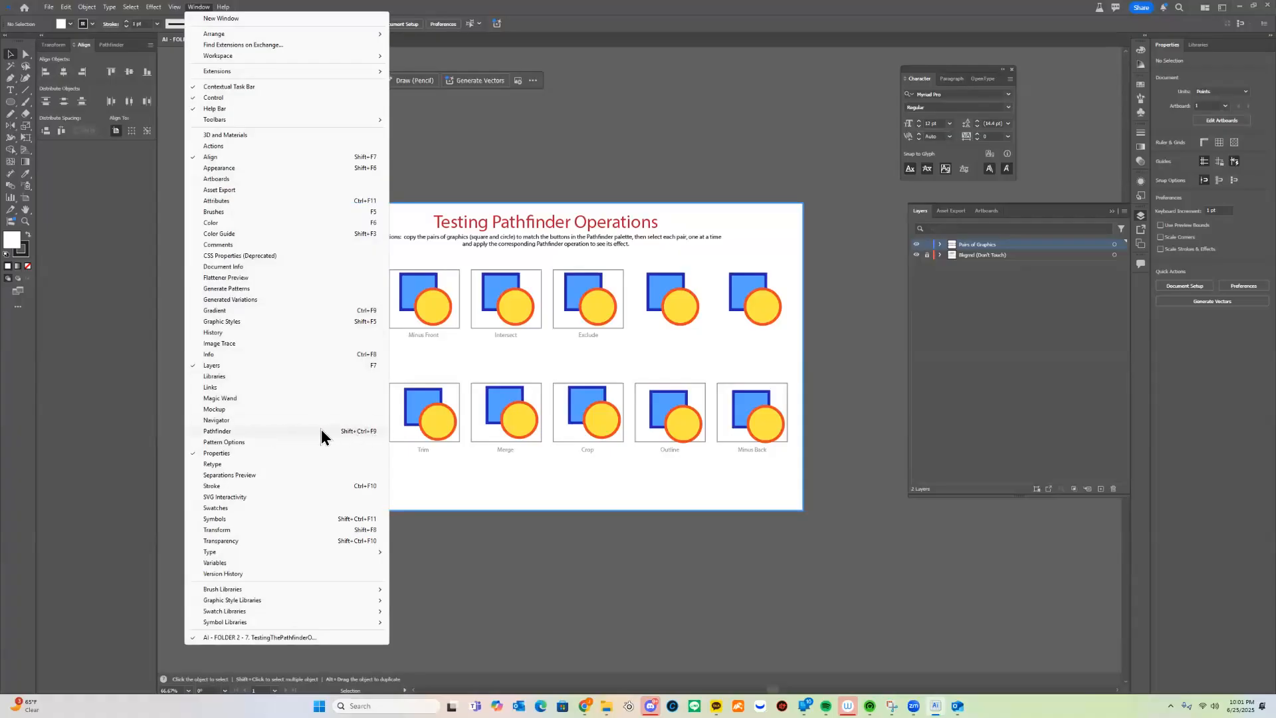
Show the Pathfinder panel and pan the artboard right to free canvas on the left
left_click(281, 430)
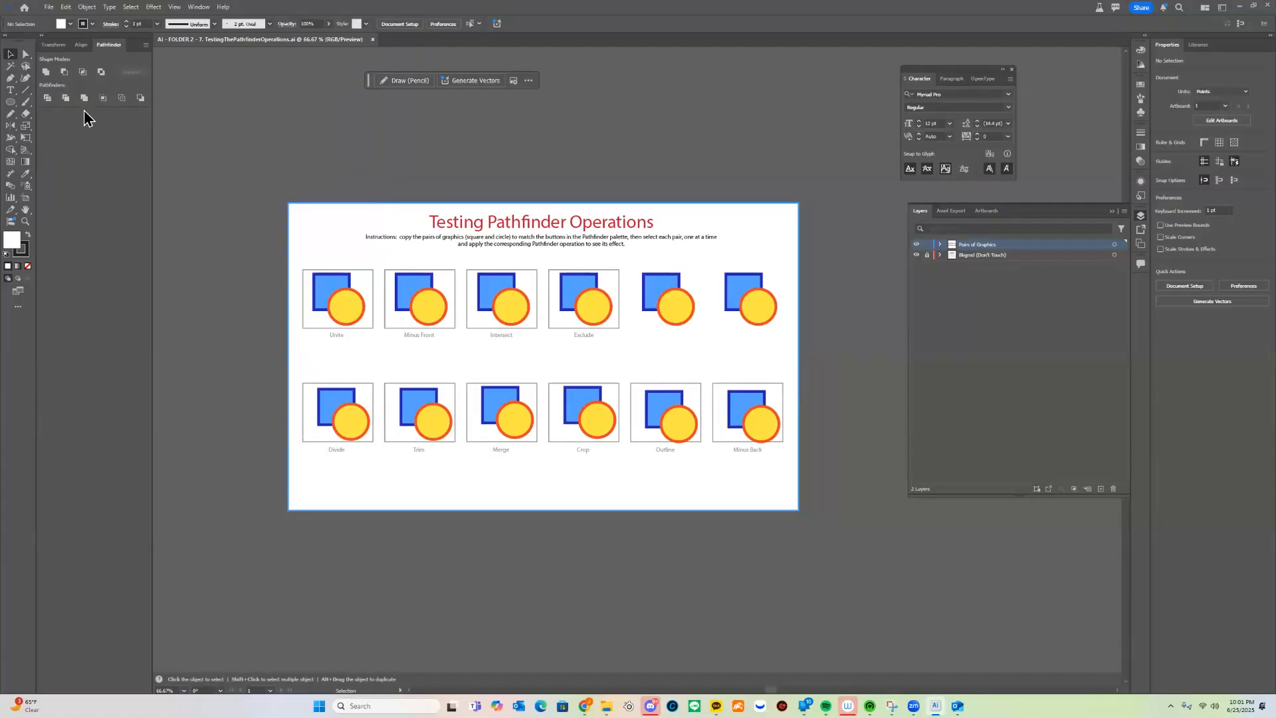
key("space")
left_click_drag(310, 225, 397, 248)
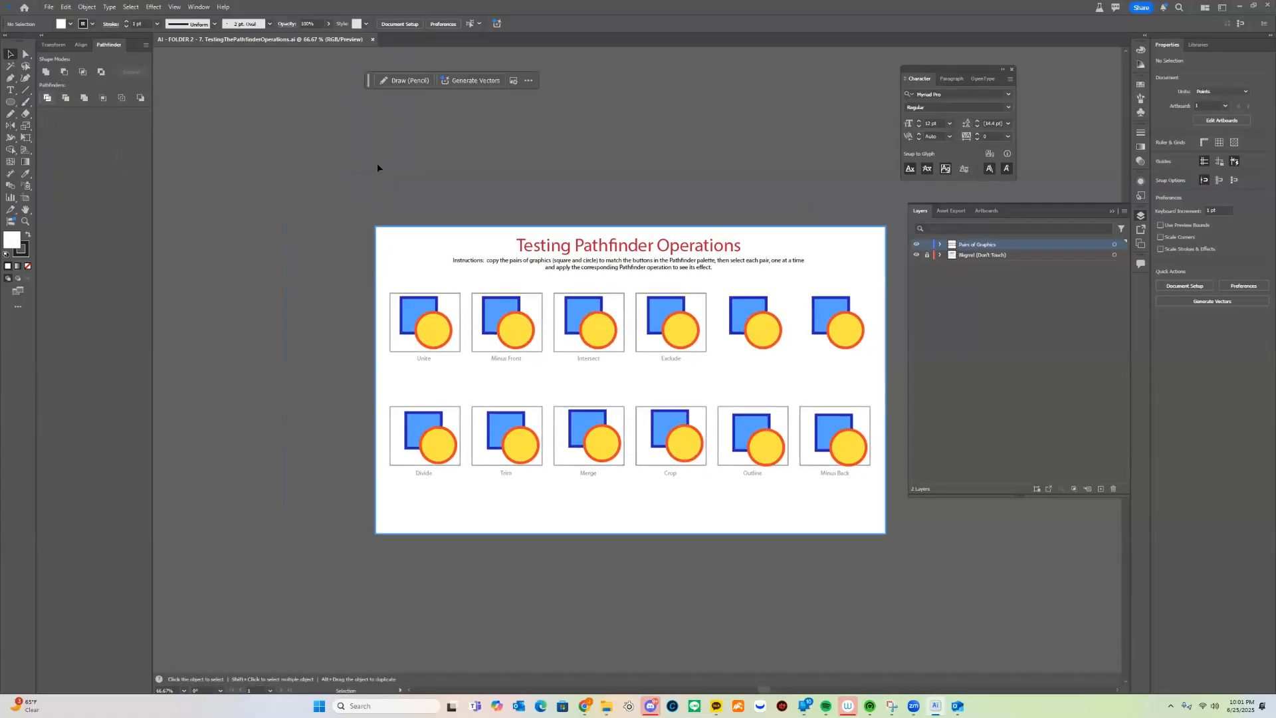
Draw a closed curved head-profile outline with the Pen tool left of the artboard
key("p")
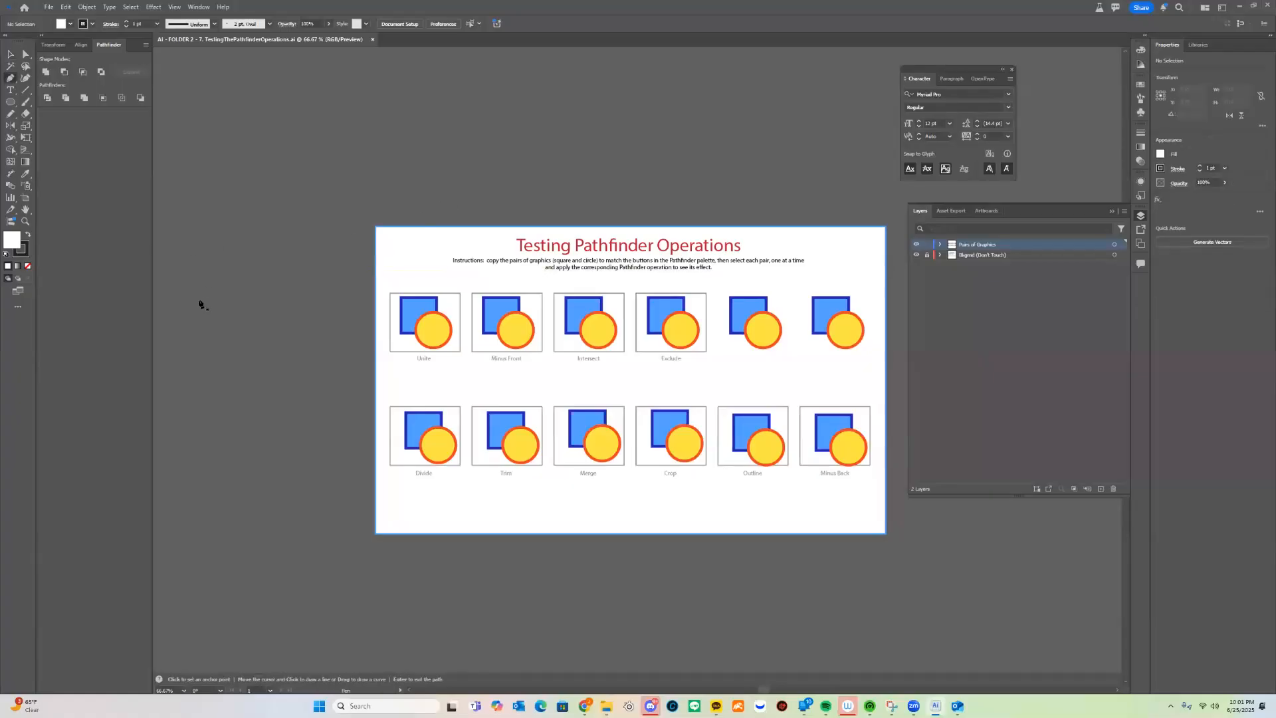
left_click_drag(170, 241, 190, 182)
left_click_drag(305, 203, 305, 324)
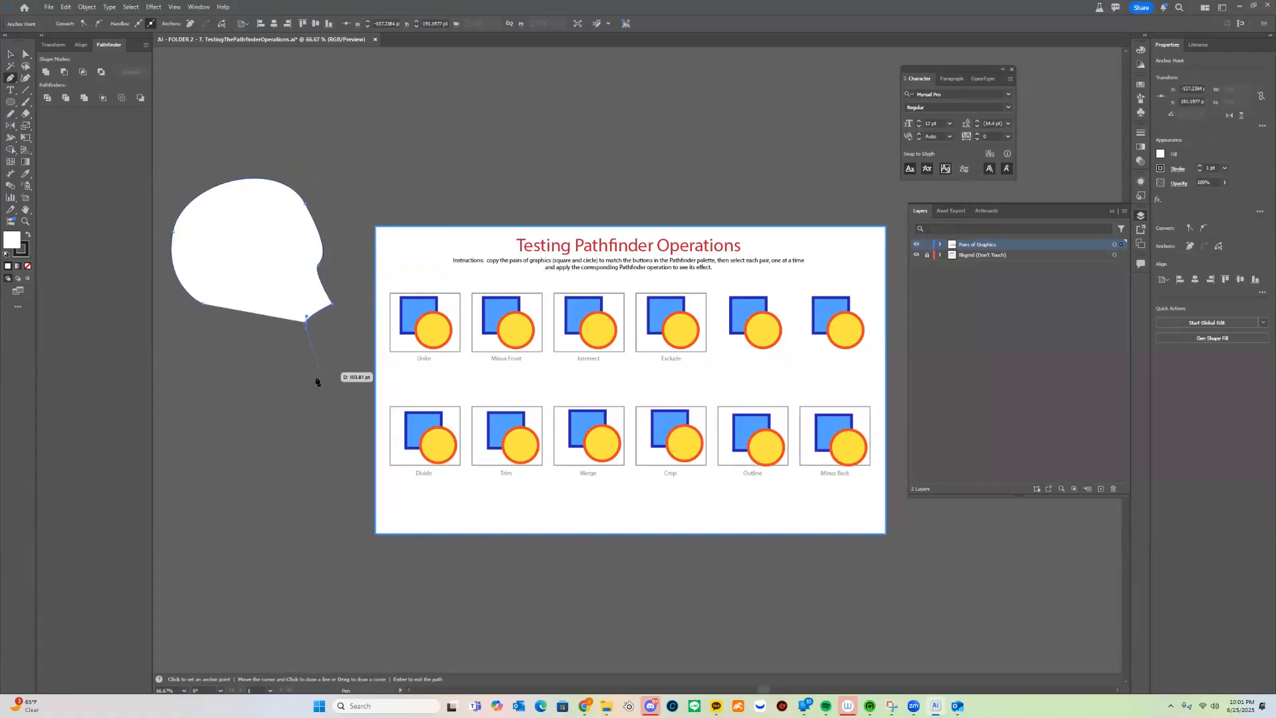
left_click_drag(310, 372, 233, 357)
left_click_drag(203, 304, 273, 246)
Move the head shape into position, restoring it after an accidental delete
key("v")
left_click(465, 165)
left_click_drag(322, 209, 317, 280)
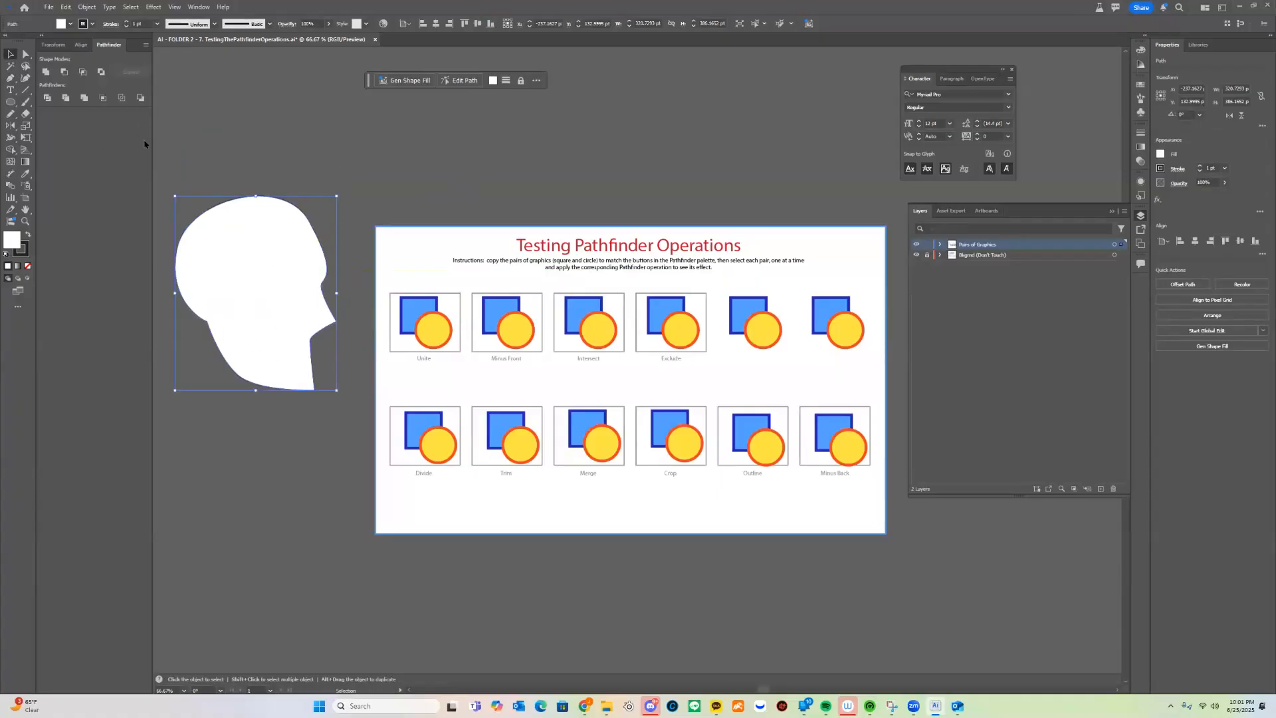
key("Delete")
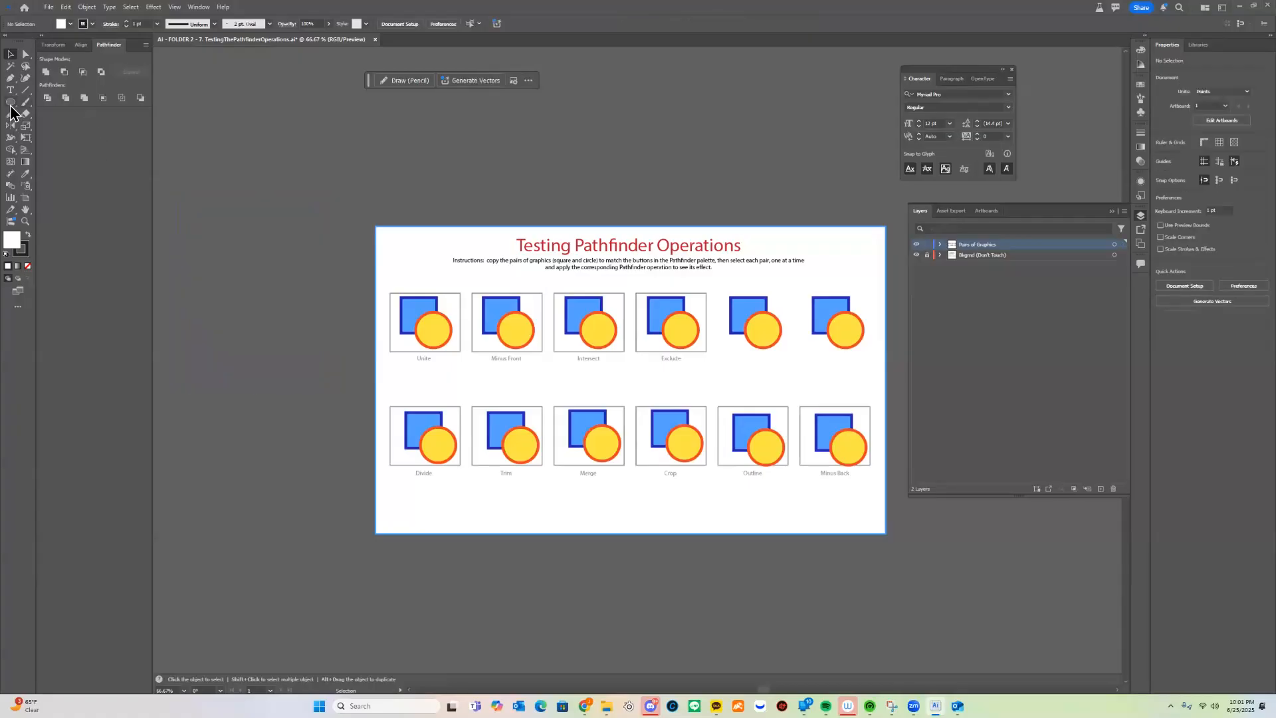
key("ctrl+z")
Draw a circle below the head and a closed face-and-jaw polygon overlapping it
left_click(10, 103)
left_click_drag(182, 419, 326, 568)
key("p")
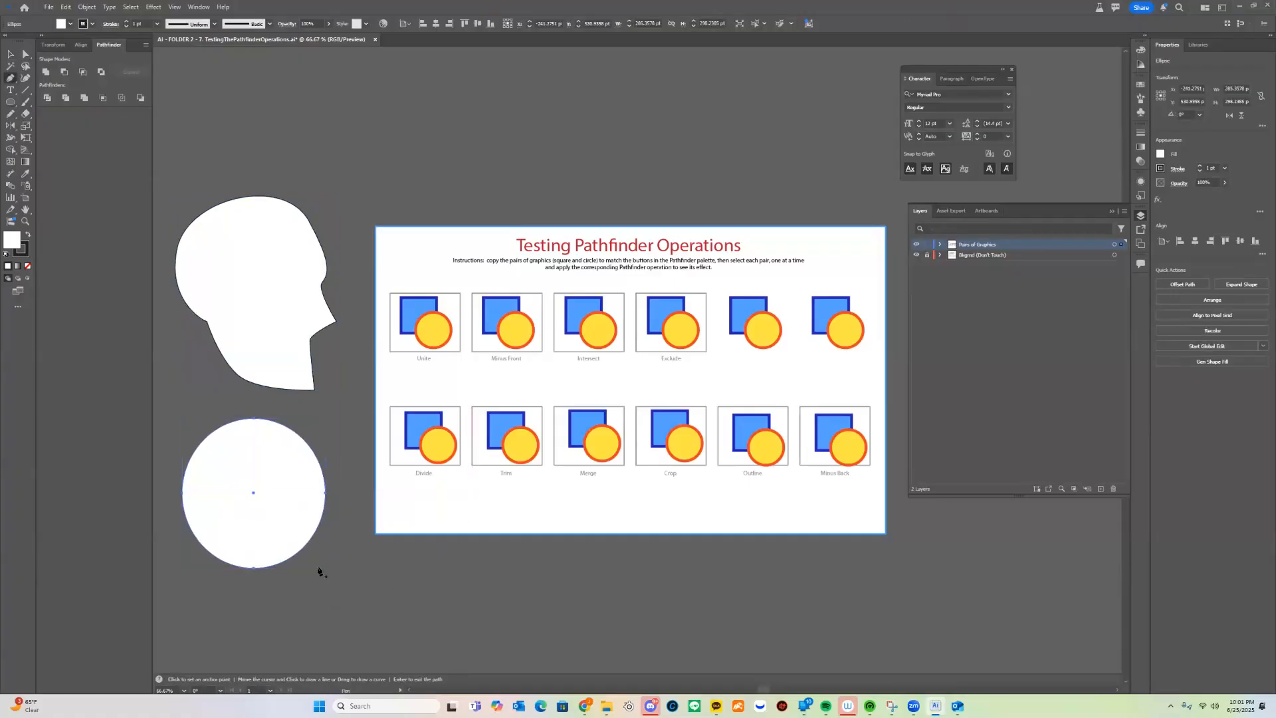
left_click(328, 503)
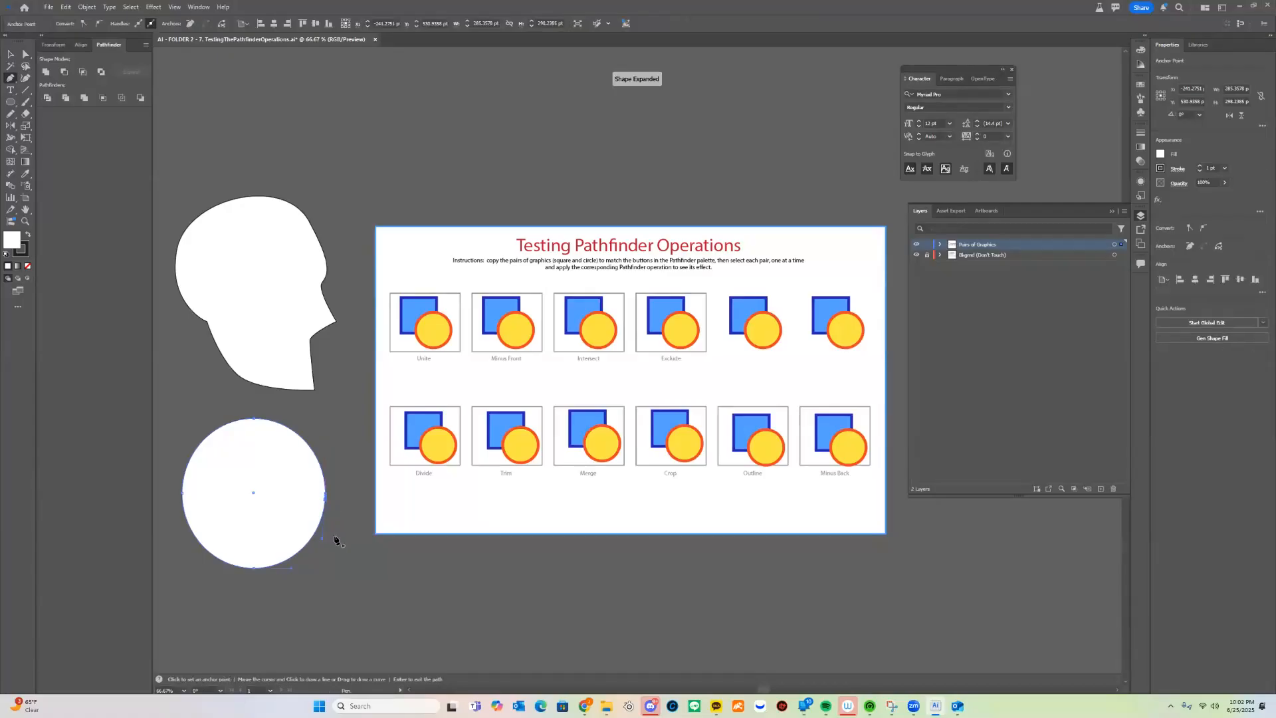
left_click(328, 503)
left_click_drag(341, 530, 310, 602)
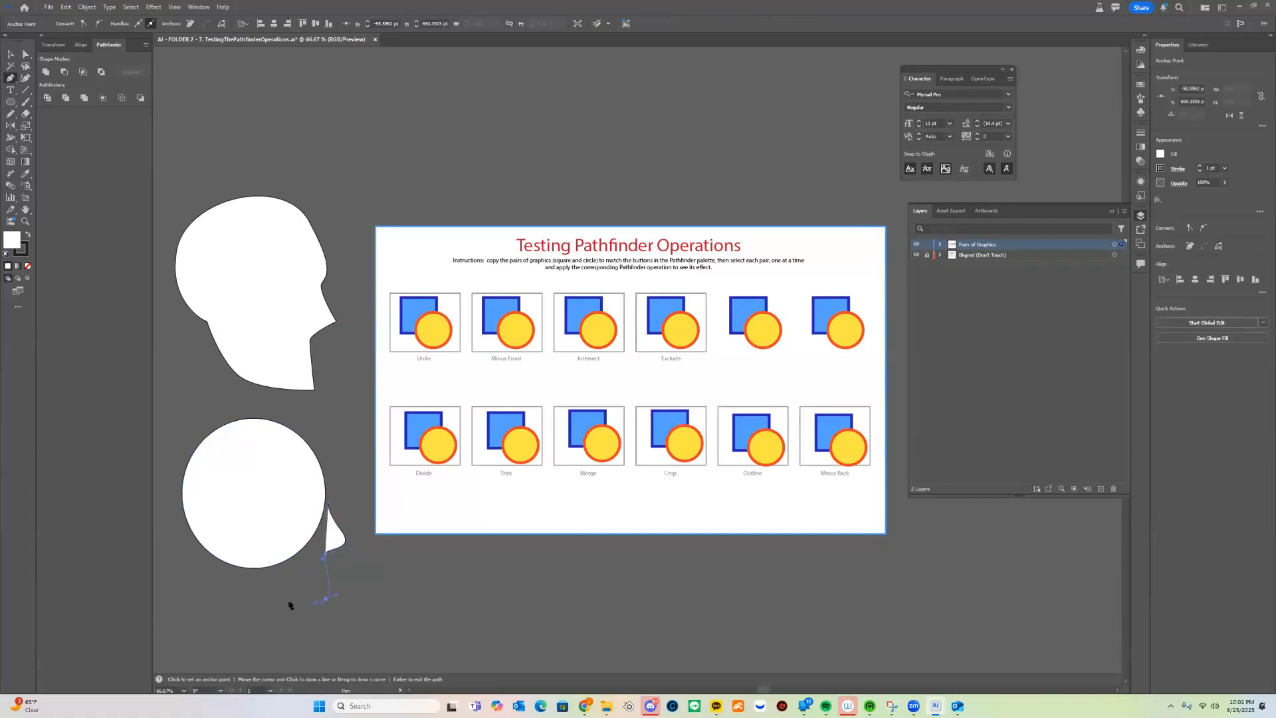
left_click(226, 569)
left_click(227, 503)
left_click(293, 475)
left_click(325, 504)
Nudge the face shape into place and select both it and the circle
key("v")
left_click_drag(322, 526, 318, 531)
left_click_drag(350, 433, 194, 550)
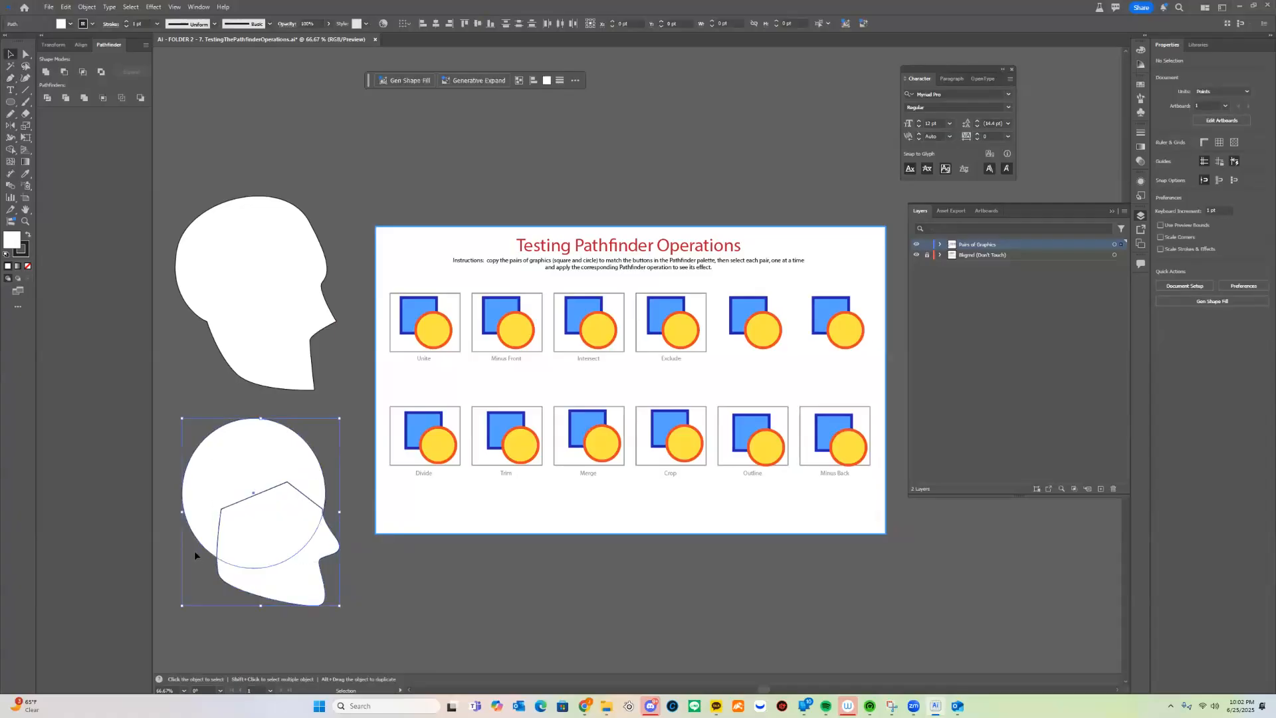
left_click(46, 72)
left_click_drag(290, 508, 311, 531)
left_click(353, 557)
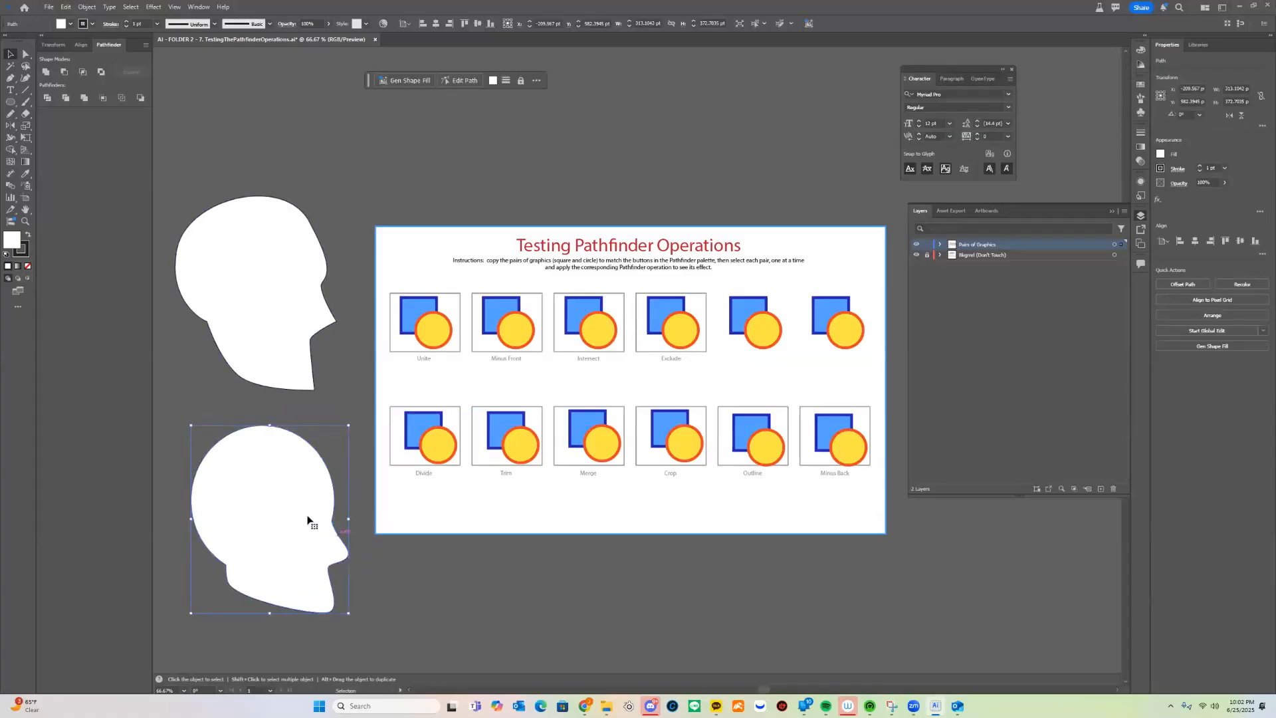
key("ctrl+z")
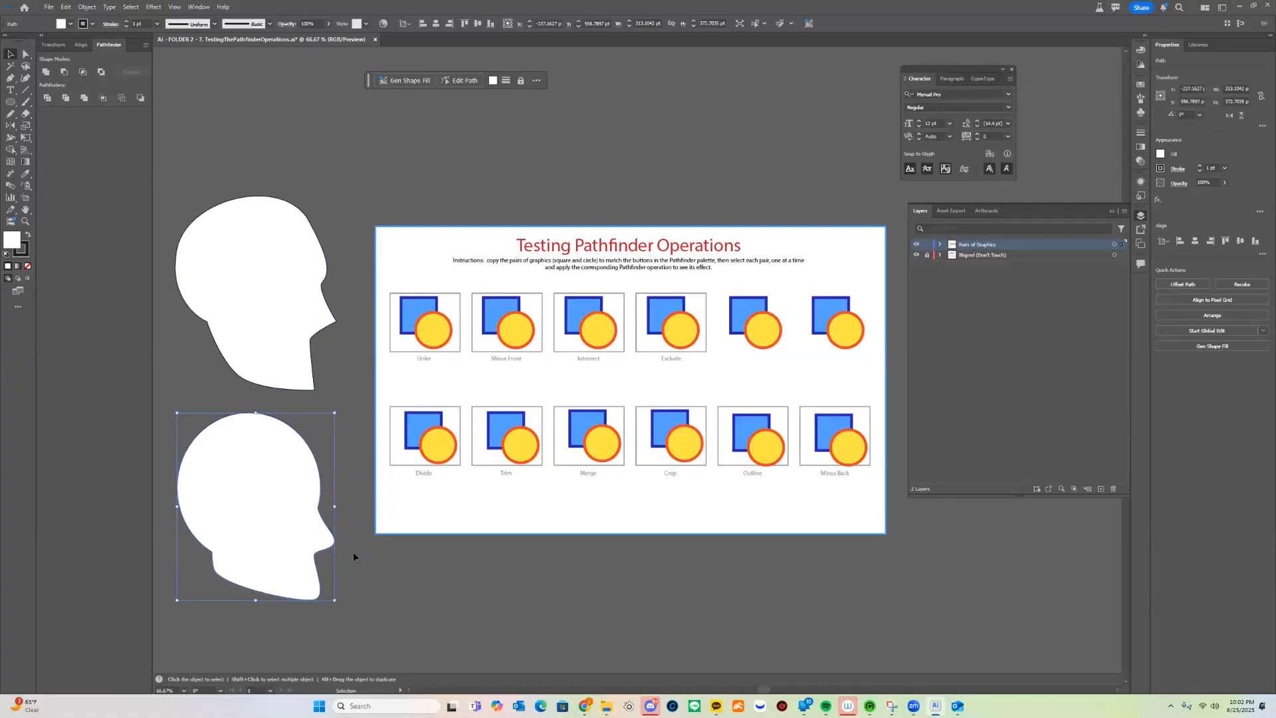
key("ctrl+z")
key("ctrl+z")
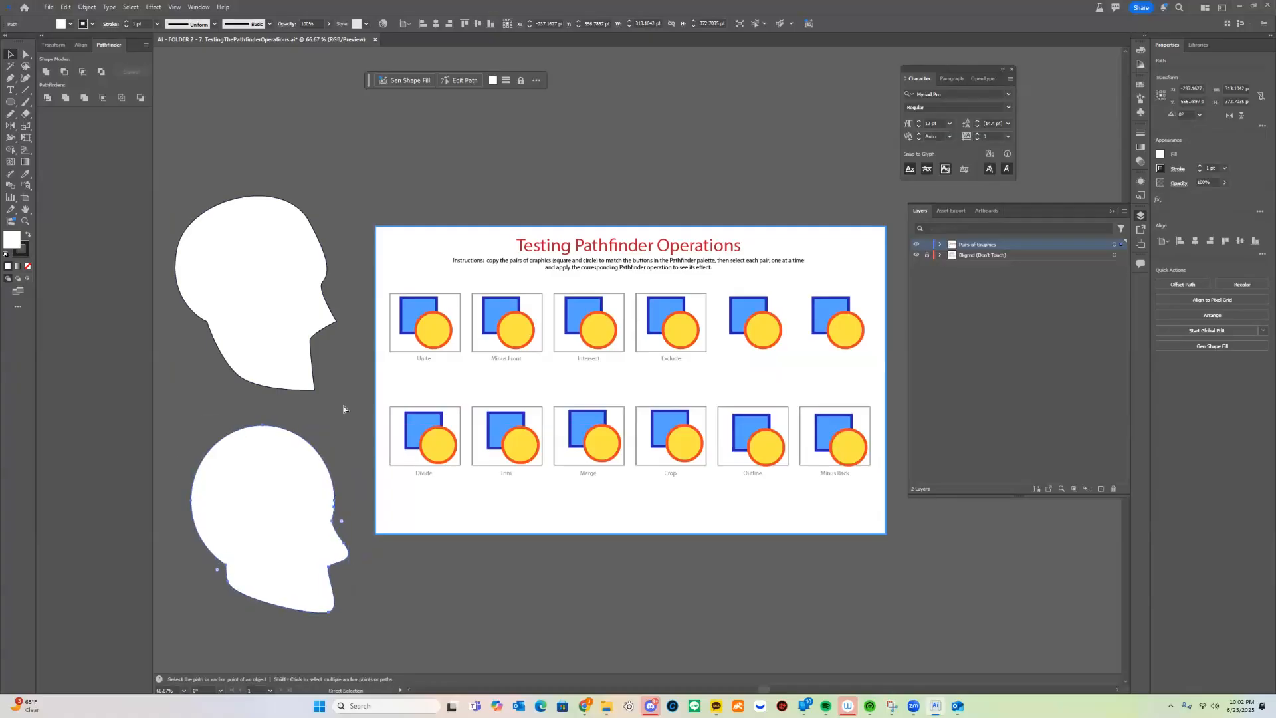
key("ctrl+z")
key("ctrl+z")
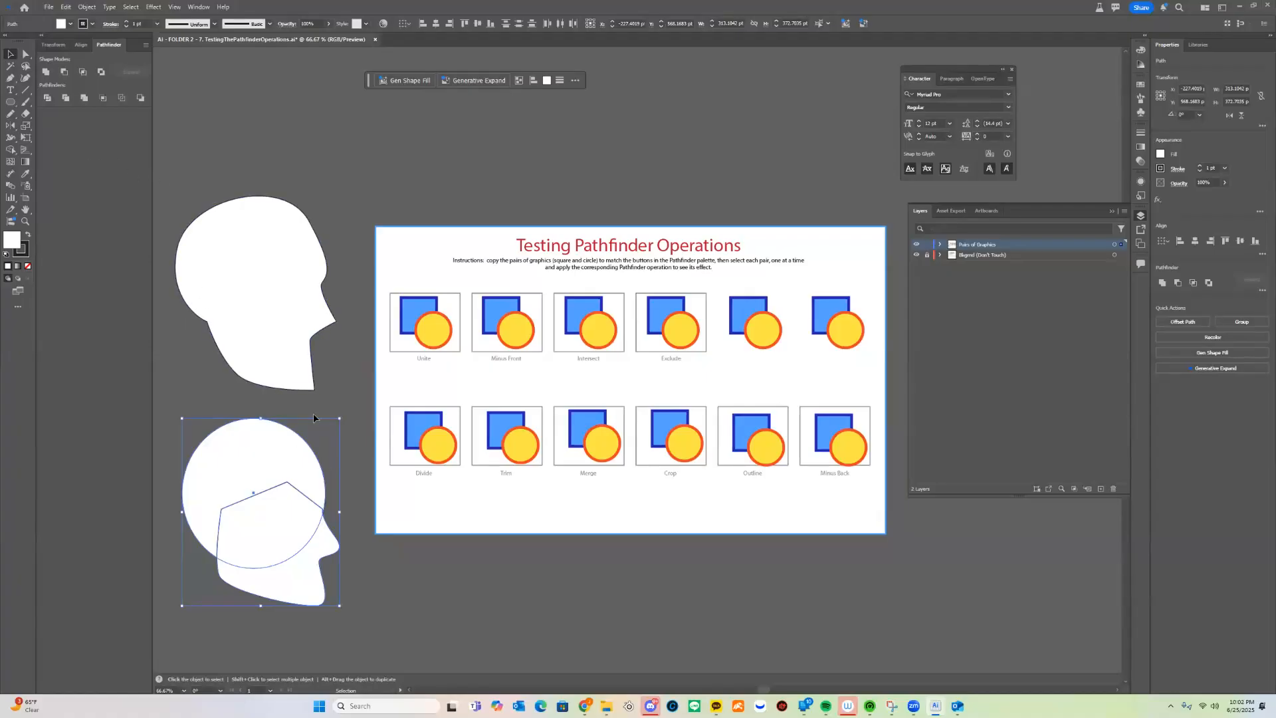
left_click(370, 382)
Draw a small eye triangle over the upper head and nudge it slightly right
key("l")
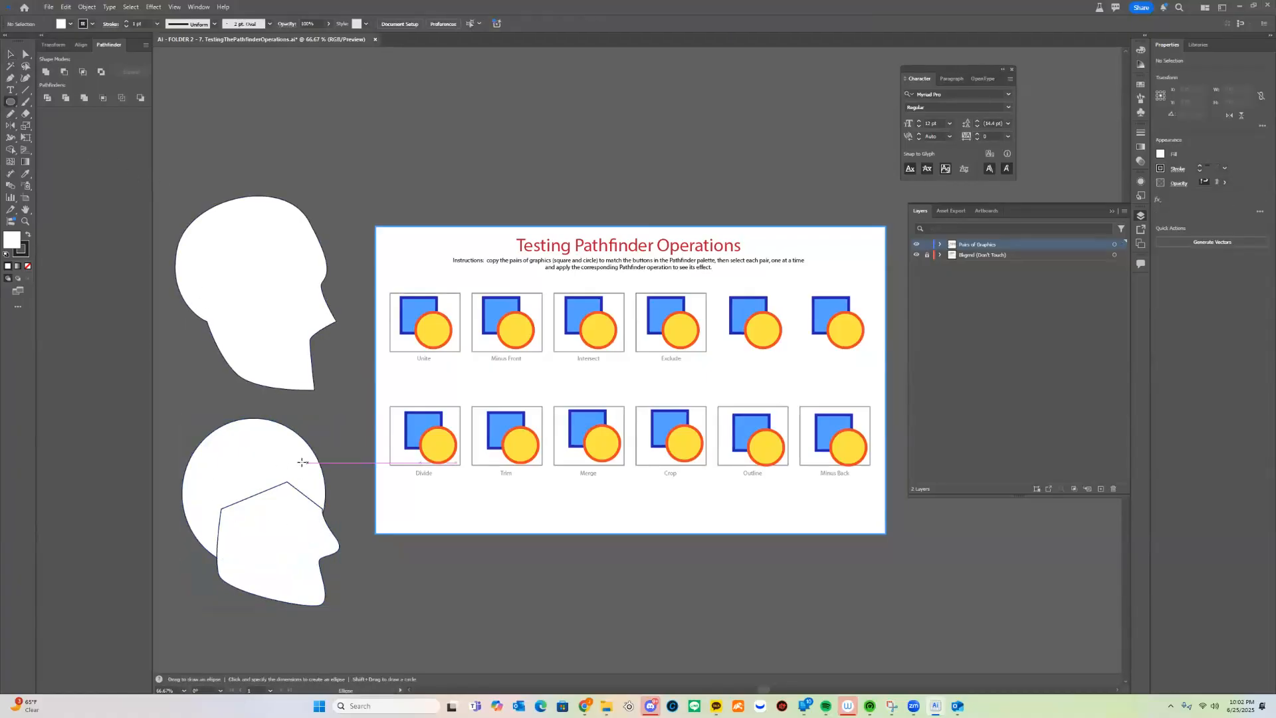
key("p")
left_click(295, 475)
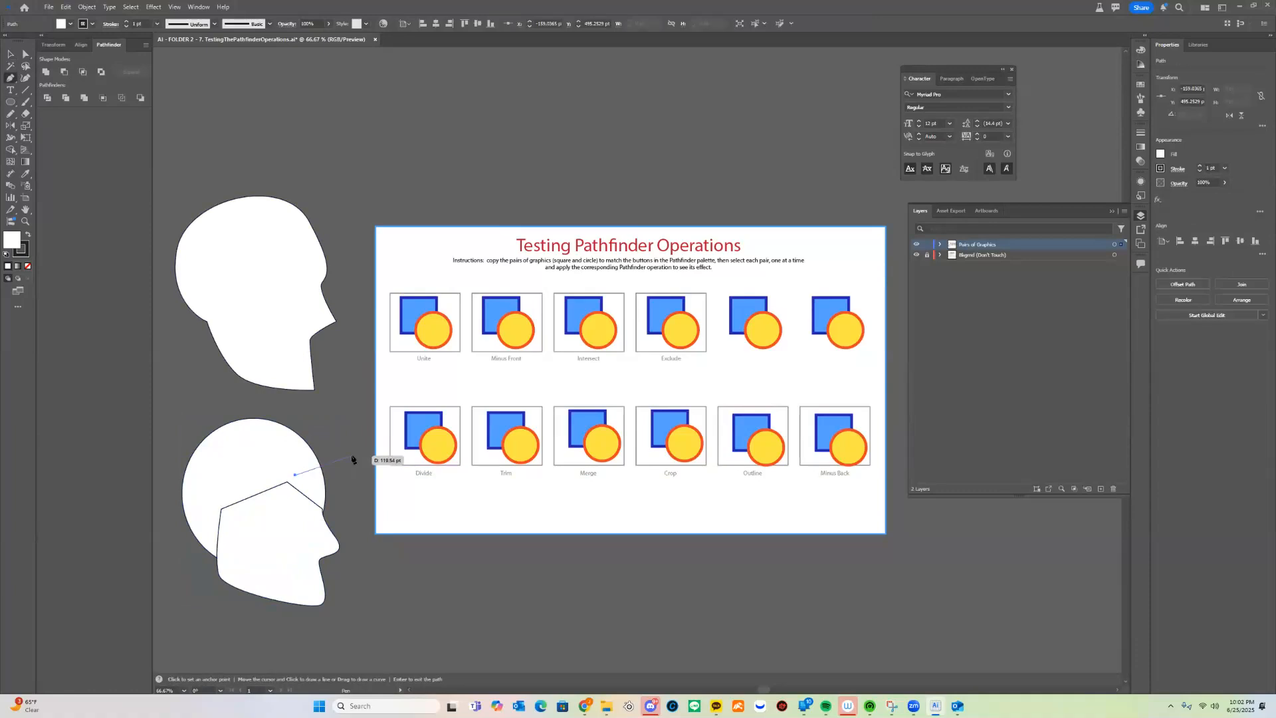
key("Escape")
left_click(307, 281)
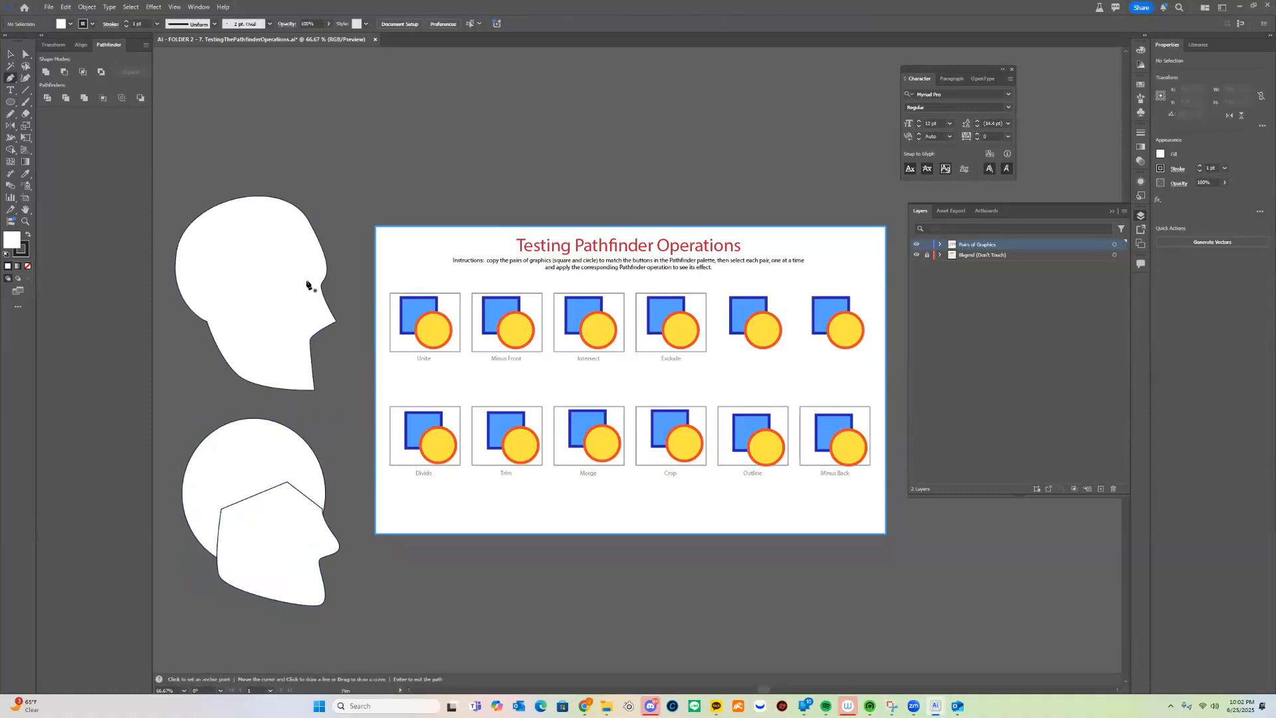
left_click(270, 290)
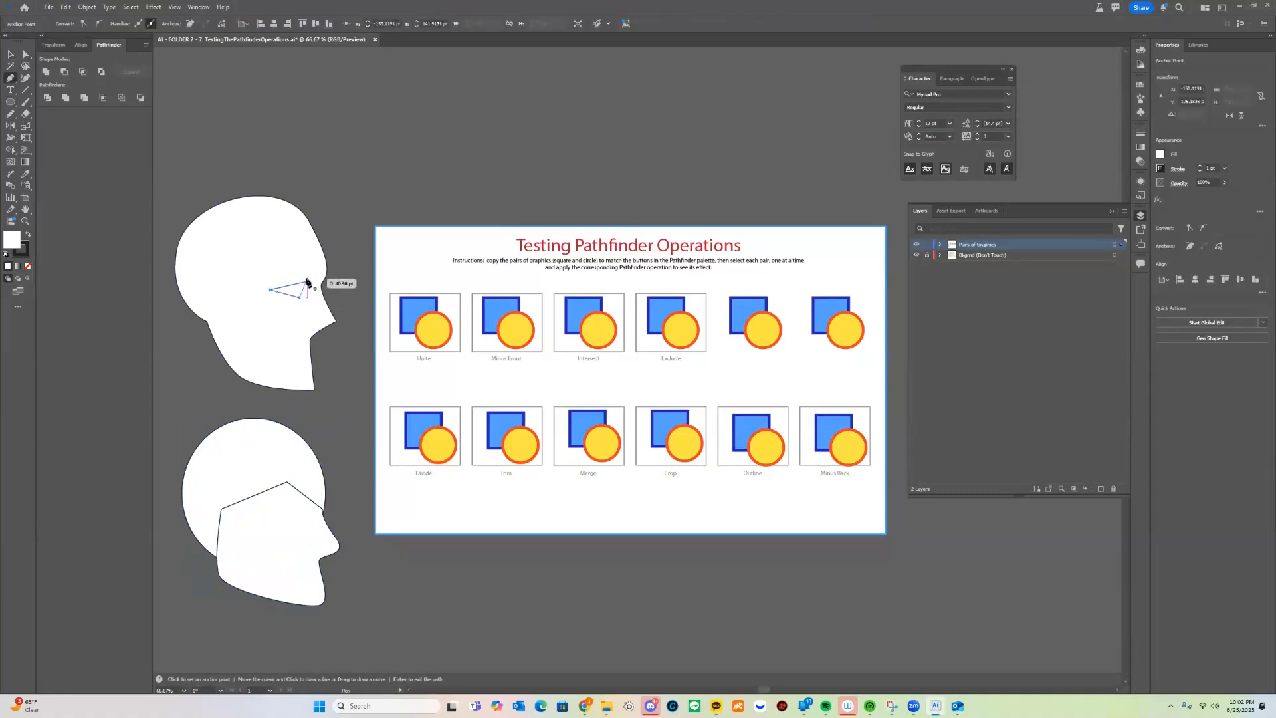
key("v")
left_click_drag(299, 288, 305, 286)
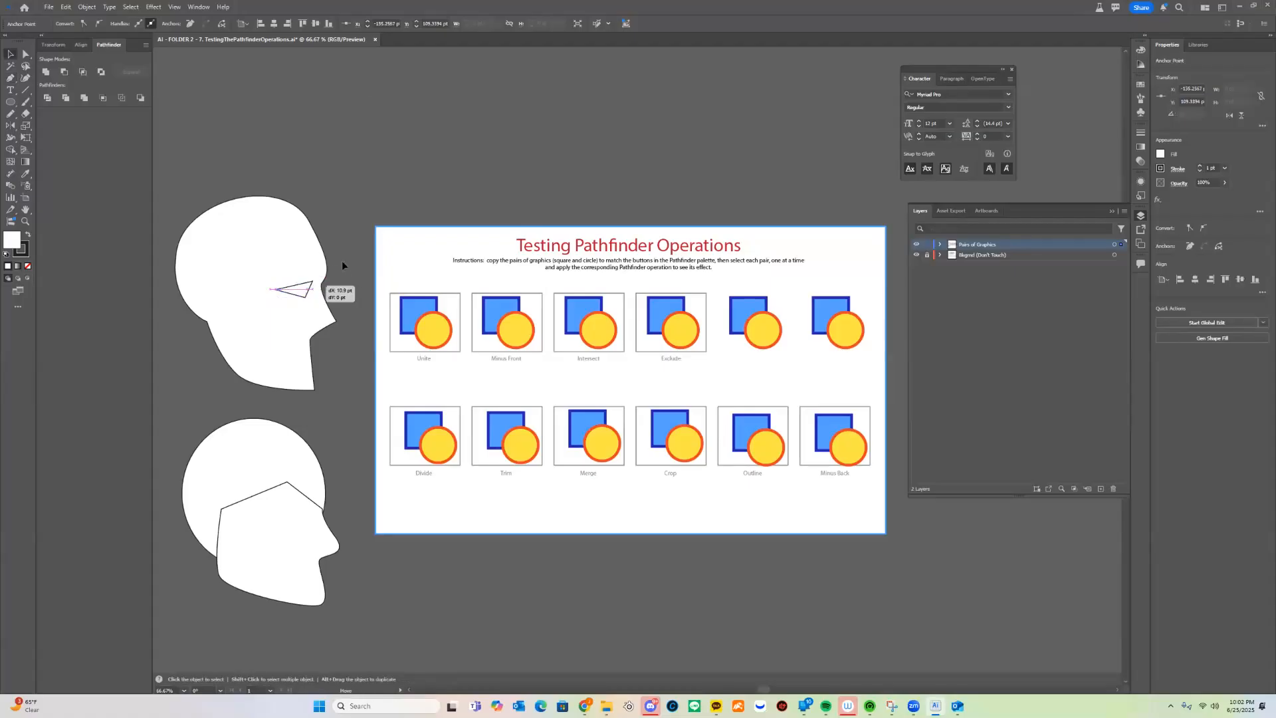
Apply Minus Front with the head and triangle, then move the cut head slightly down
left_click(281, 319, "shift")
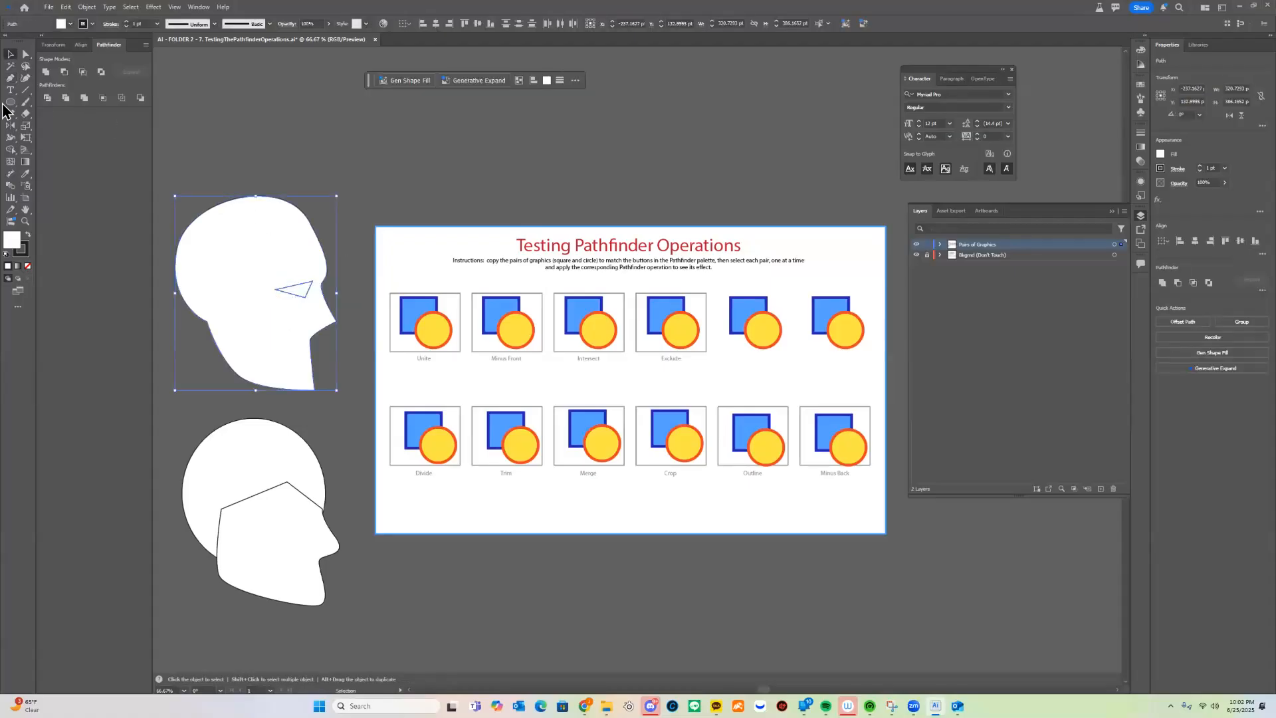
left_click(68, 71)
left_click(437, 140)
mouse_move(299, 337)
left_mouse_down()
mouse_move(270, 297)
mouse_move(380, 307)
mouse_move(406, 326)
mouse_move(379, 350)
mouse_move(392, 359)
mouse_move(281, 324)
mouse_move(294, 361)
left_mouse_up()
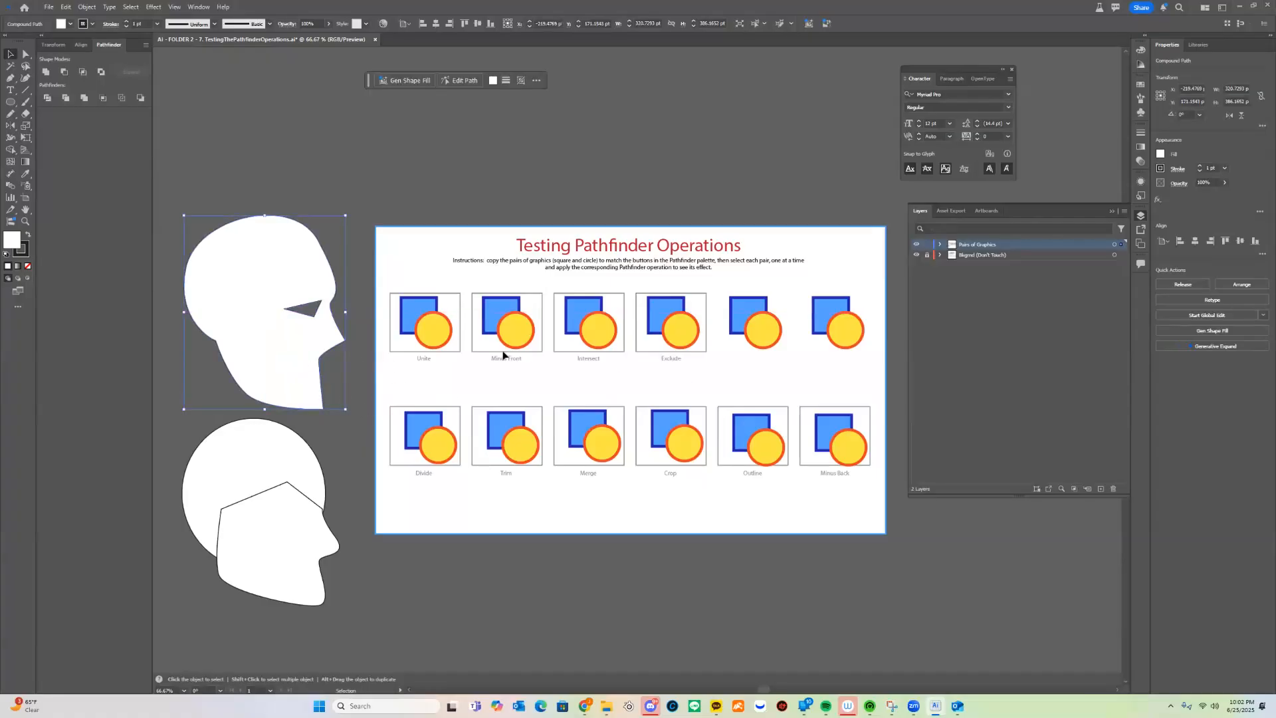
Select both head silhouettes and delete them from the canvas
left_click_drag(412, 369, 483, 351)
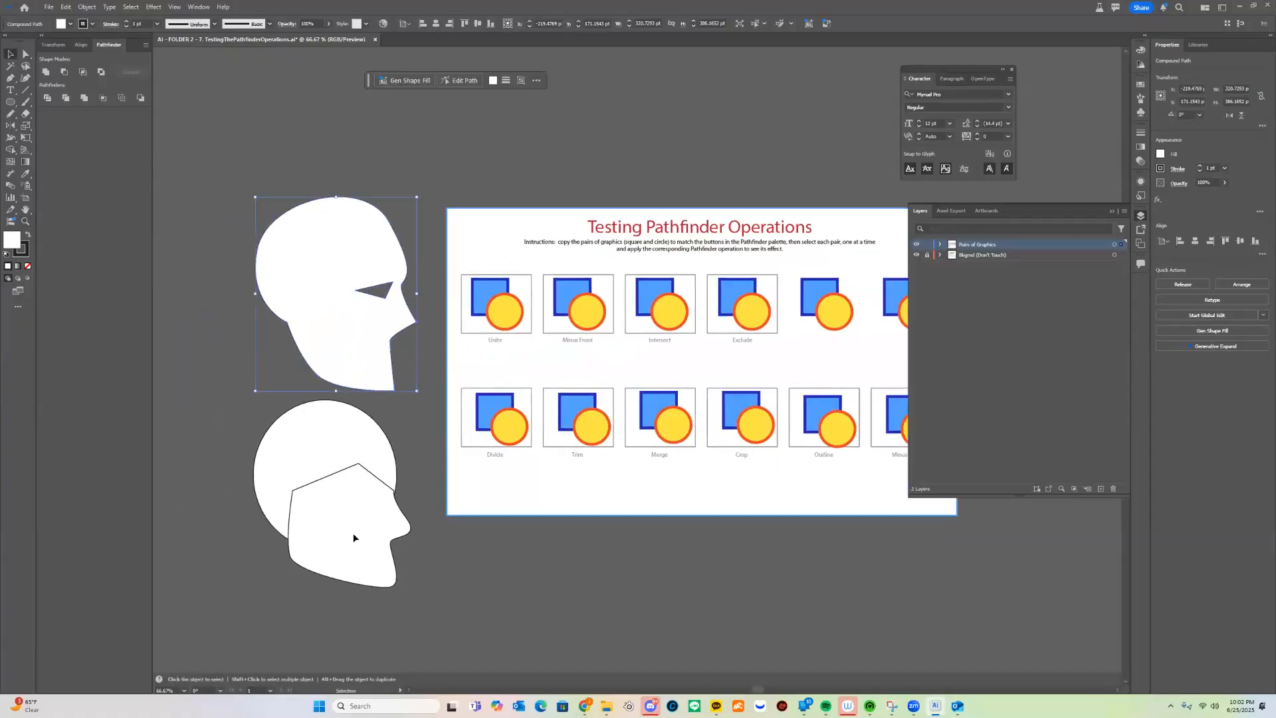
key("ctrl+a")
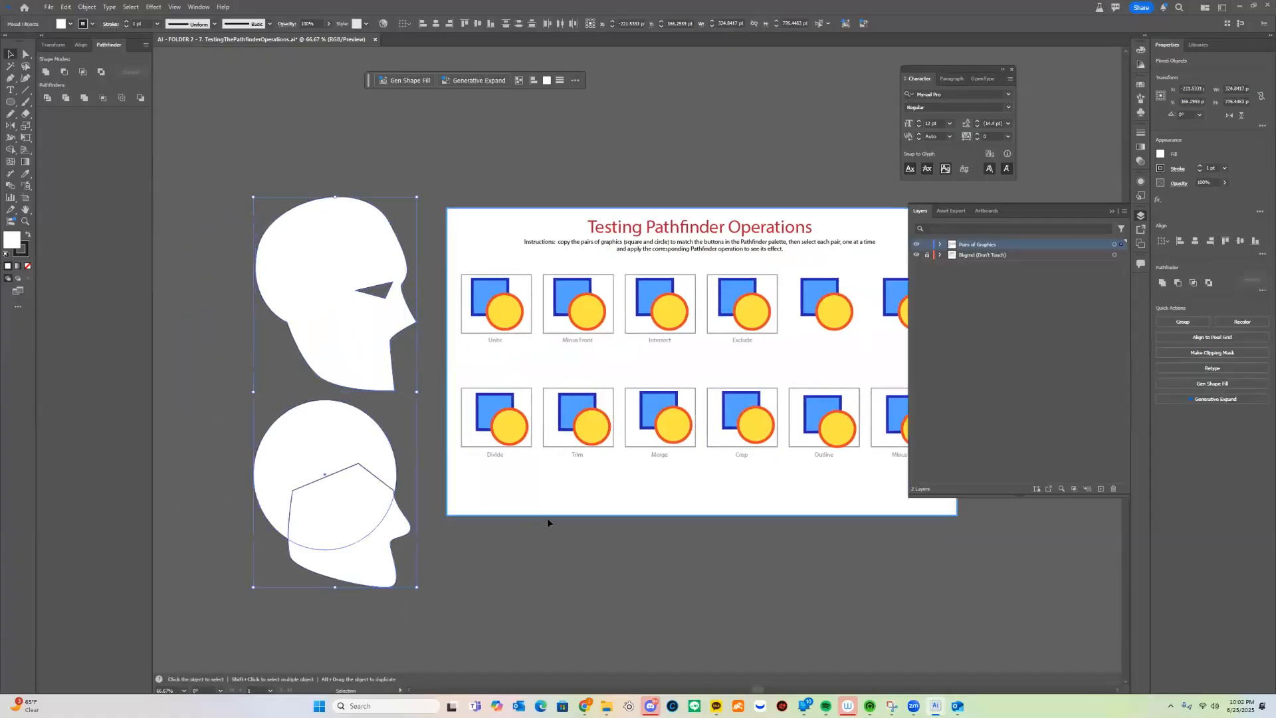
key("Delete")
Zoom in and centre the Testing Pathfinder Operations artboard, returning to the Selection tool
left_click_drag(523, 423, 373, 445)
left_click_drag(346, 378, 277, 378)
key("v")
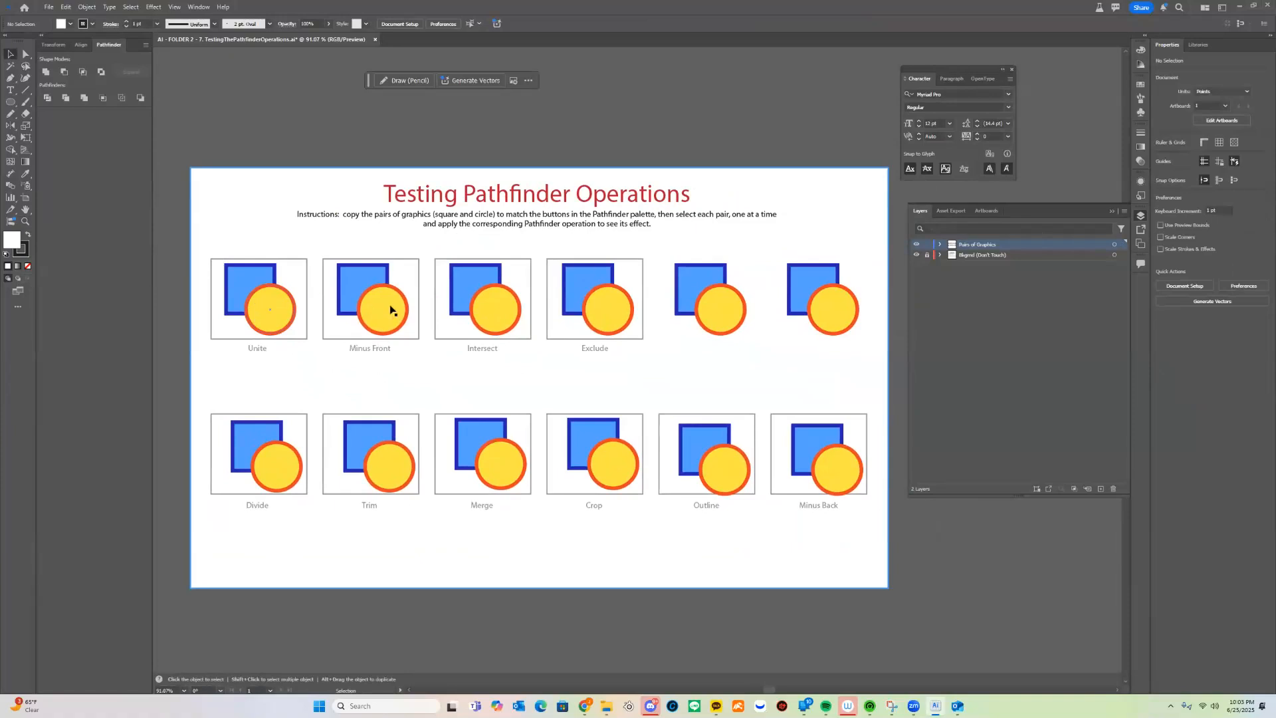
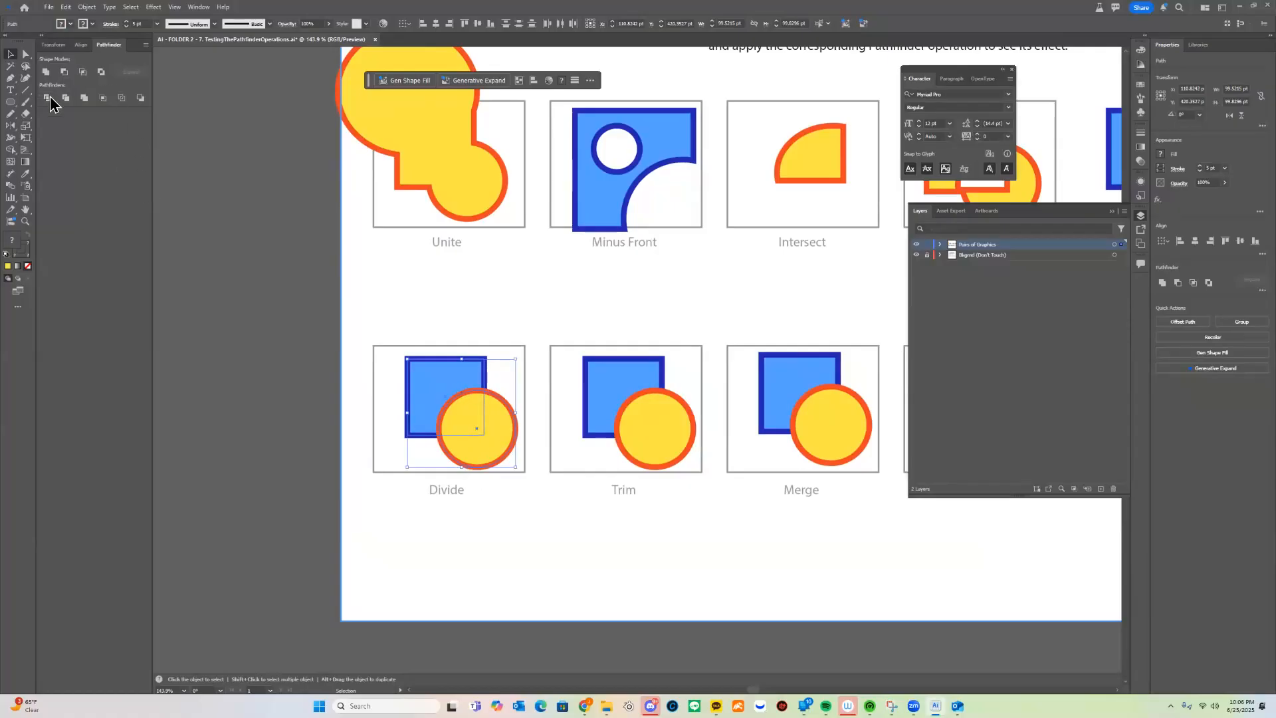
Apply Divide to the square and circle in the Divide box, splitting them into grouped pieces
left_click(50, 97)
Ungroup the Divide pieces, pull them apart, and draw a diagonal line across the blue piece
right_click(485, 435)
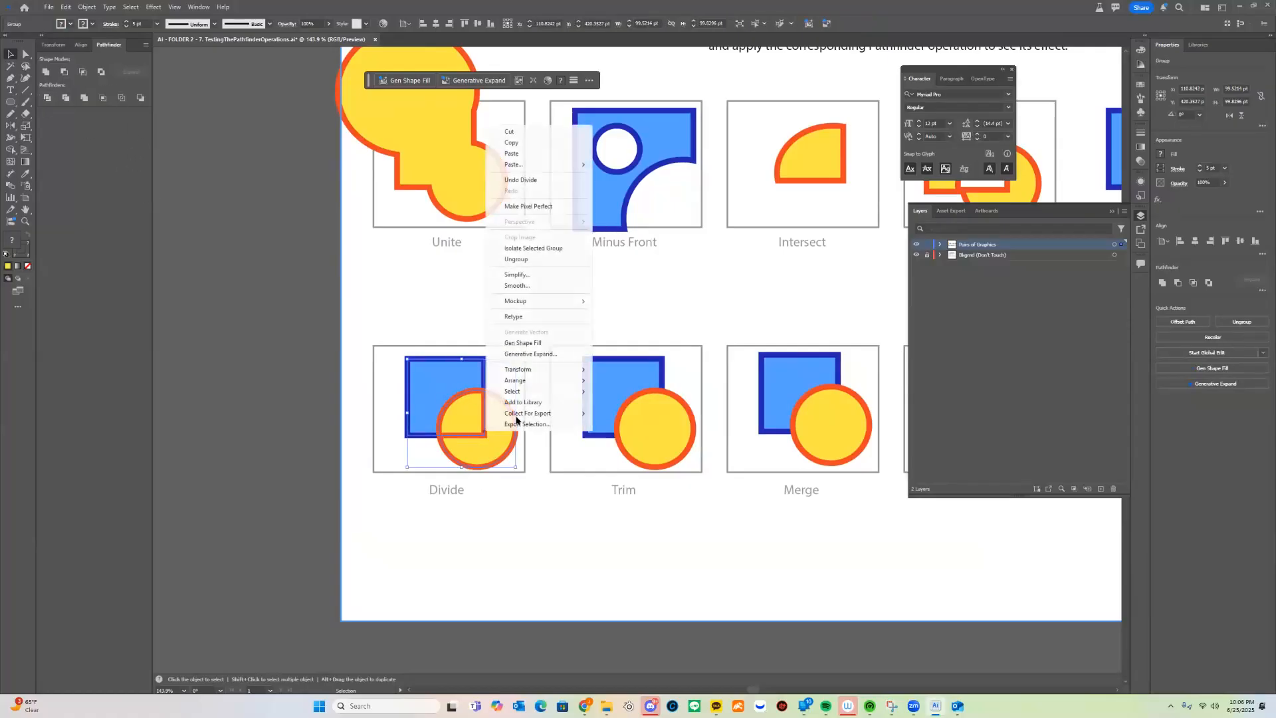
left_click(536, 259)
left_click_drag(499, 404, 504, 439)
left_click_drag(451, 385, 536, 344)
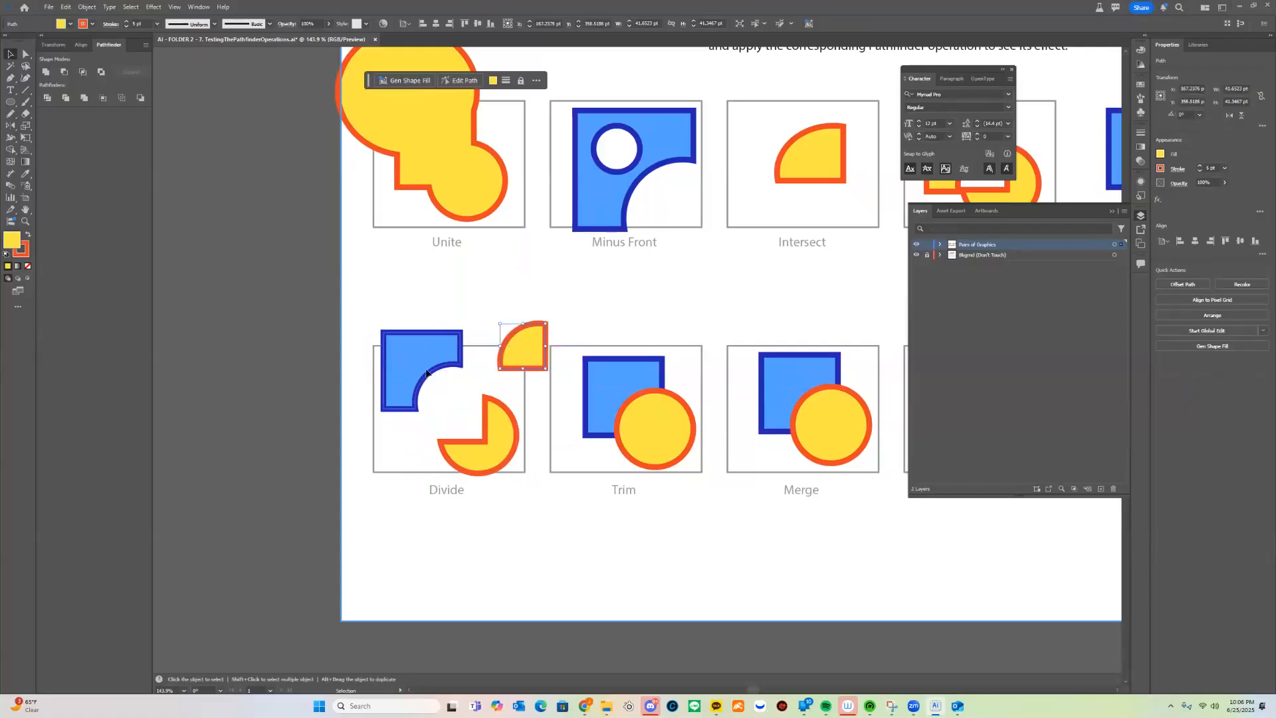
left_click_drag(413, 372, 421, 392)
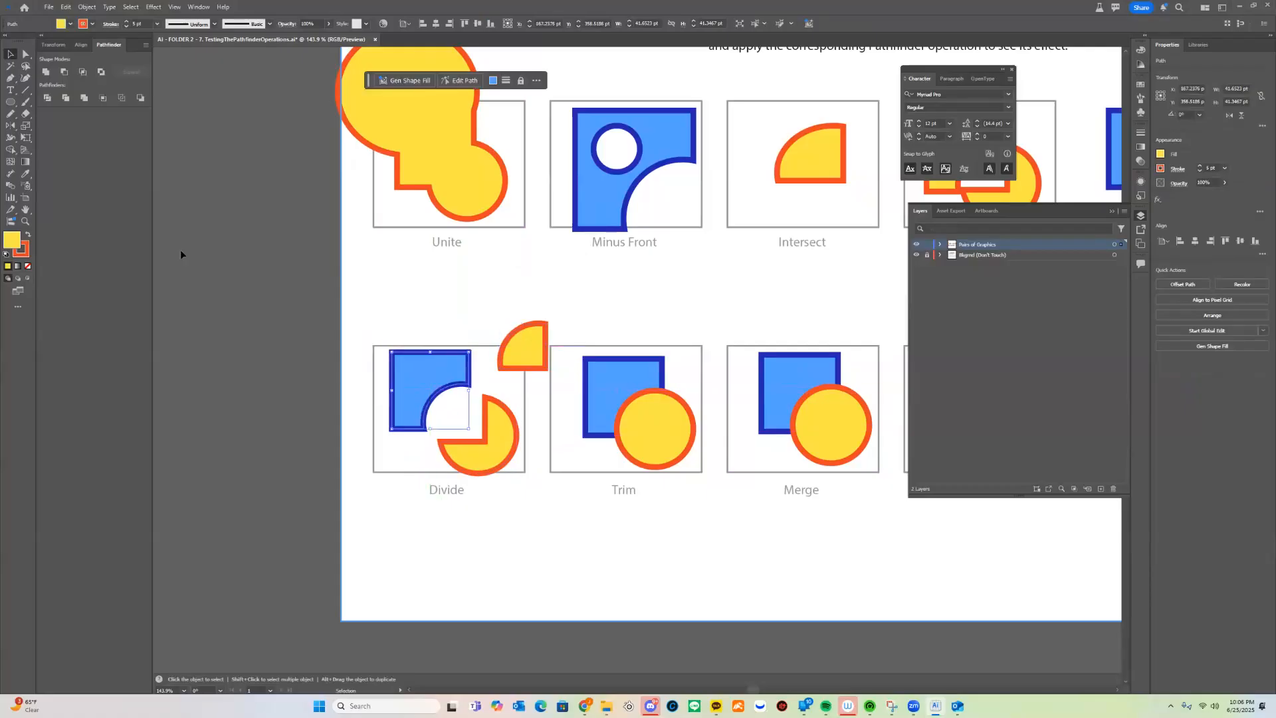
left_click(26, 89)
mouse_move(462, 324)
left_mouse_down()
mouse_move(341, 427)
mouse_move(345, 440)
left_mouse_up()
Divide the blue piece along the diagonal line, then zoom in on the Divide box
key("v")
left_click(433, 381, "shift")
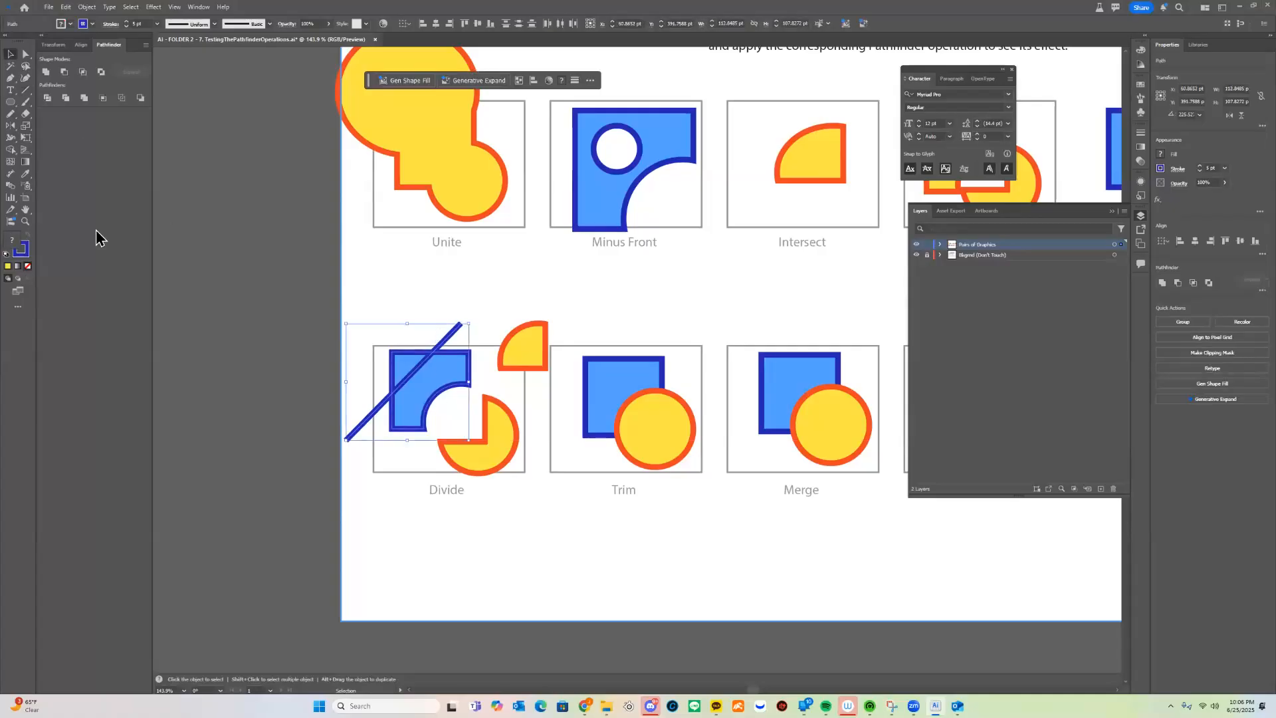
left_click(47, 98)
key("z")
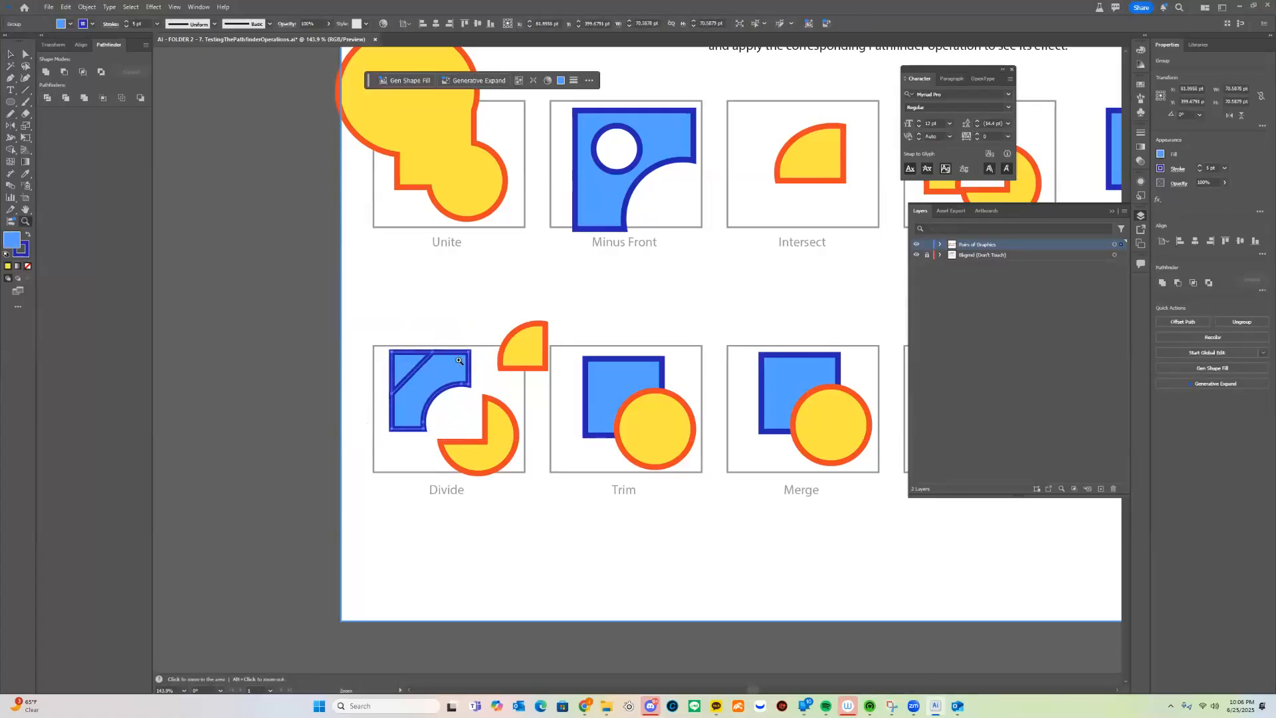
left_click_drag(415, 373, 459, 355)
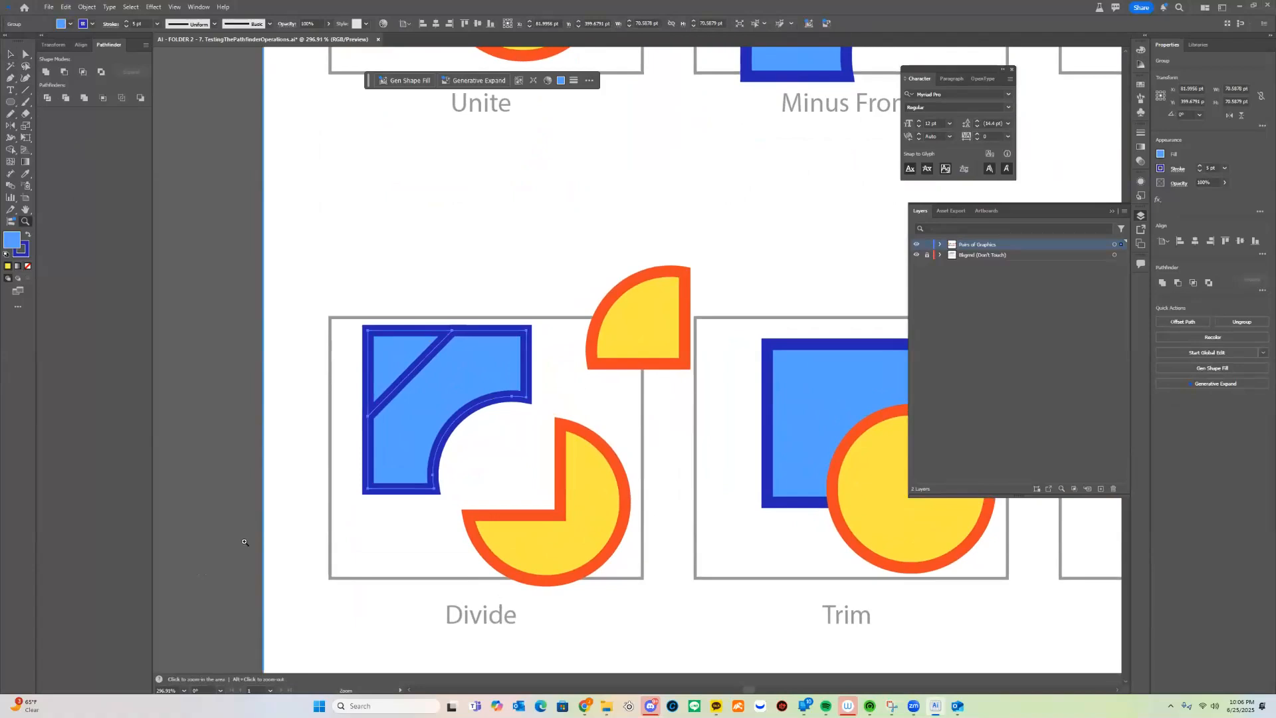
Draw a no-fill curve through the blue piece with the Pen tool and divide along it
left_click(7, 78)
left_click(469, 297)
left_click_drag(492, 431, 453, 481)
key("v")
left_click(562, 317)
left_click(497, 353)
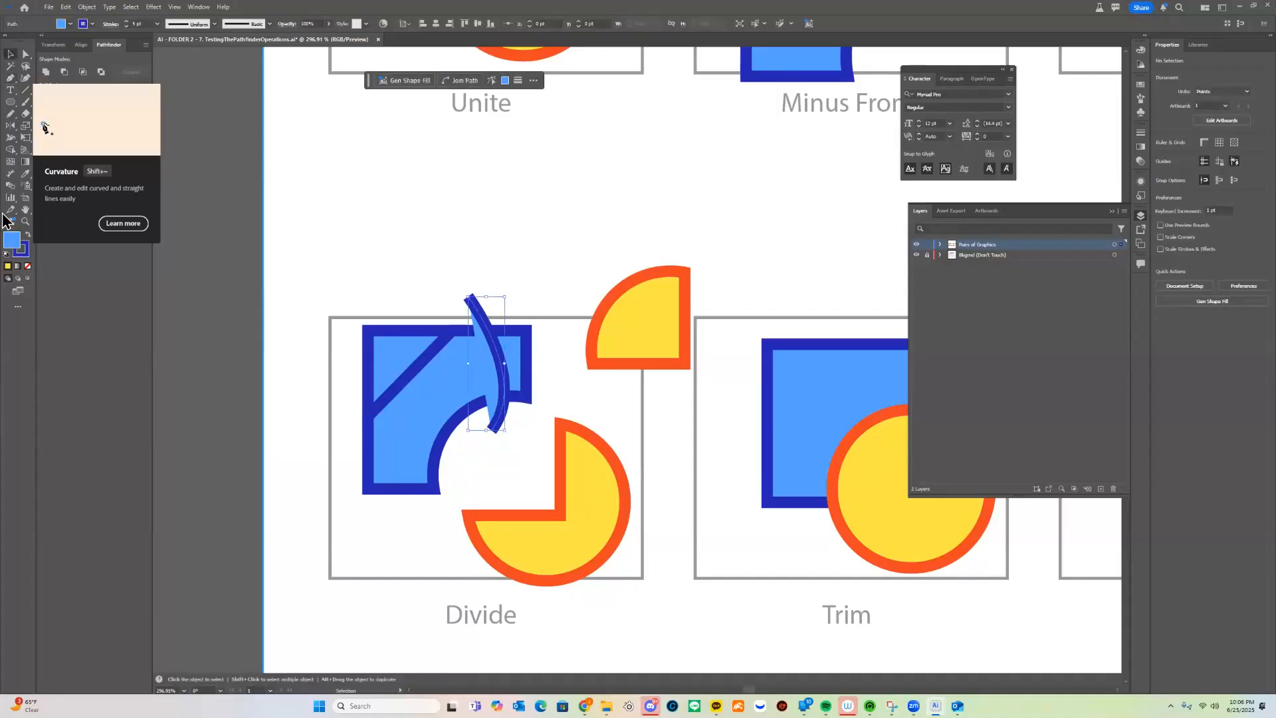
left_click(27, 266)
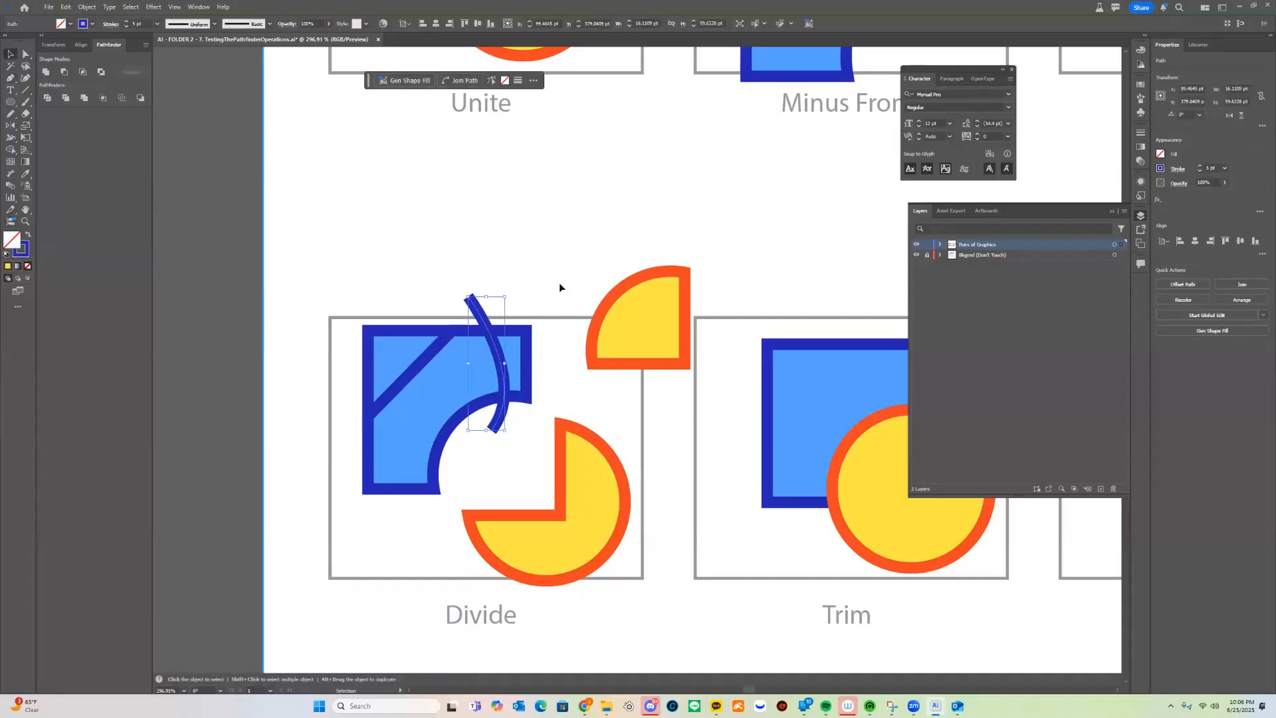
left_click(408, 368, "shift")
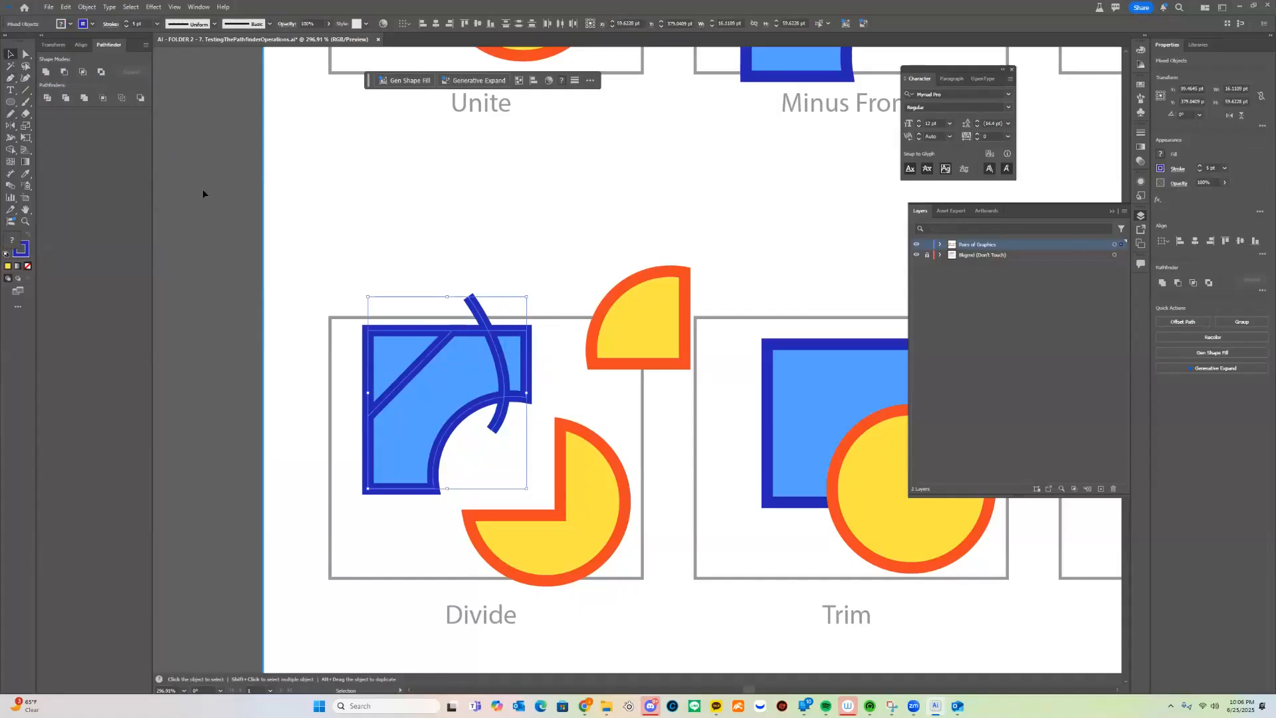
left_click(47, 98)
key("z")
left_click_drag(633, 345, 423, 426)
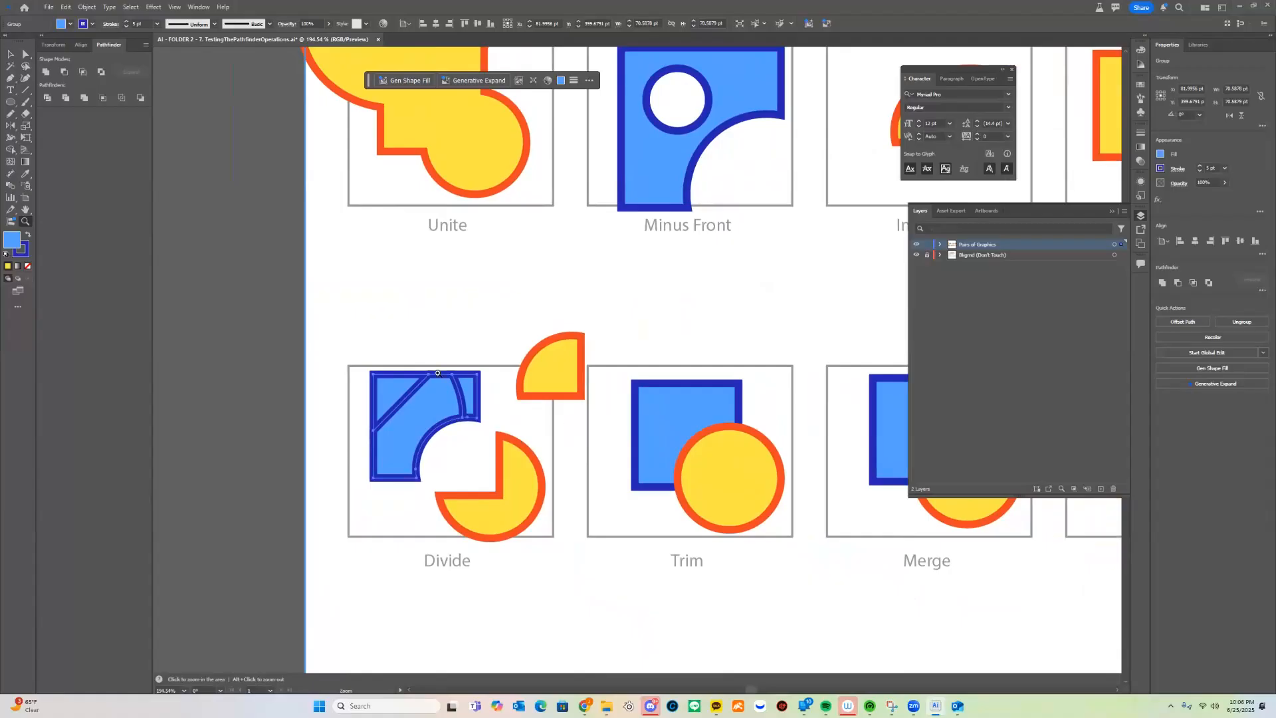
Draw a horizontal crossbar across the divided blue shape and select it with the shape
left_click_drag(465, 375, 592, 322)
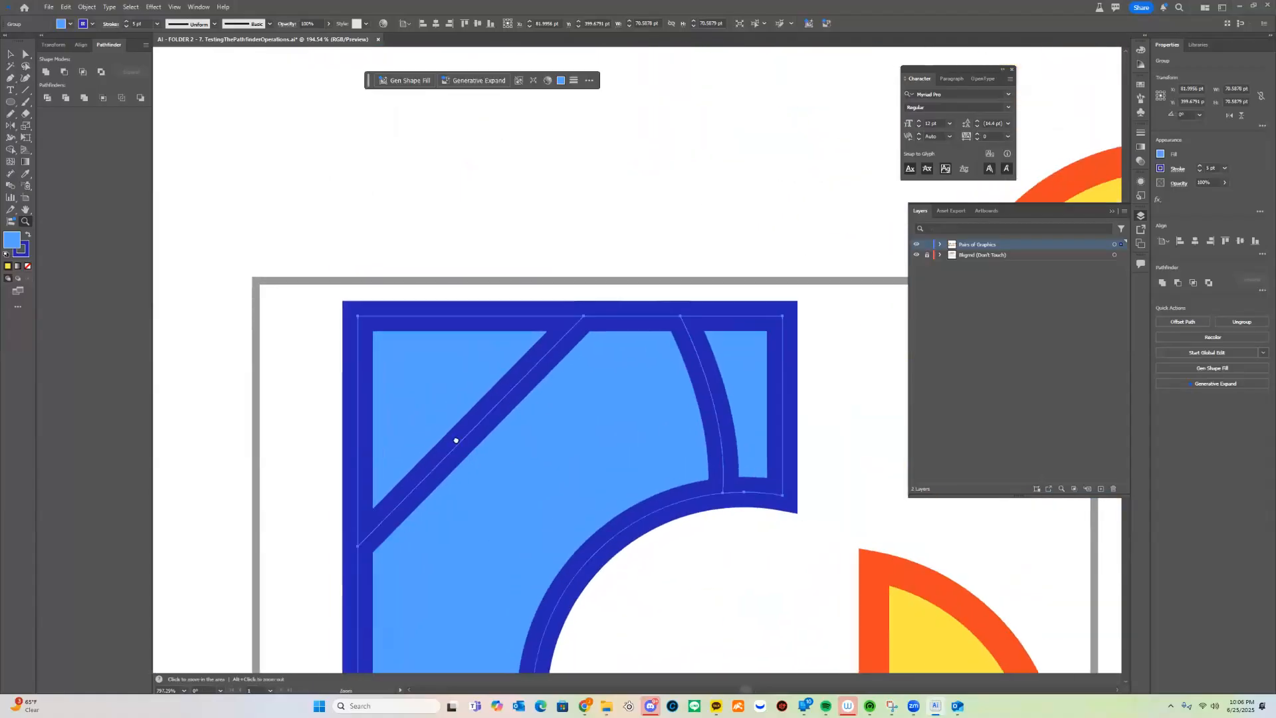
left_click_drag(456, 442, 521, 305)
key("p")
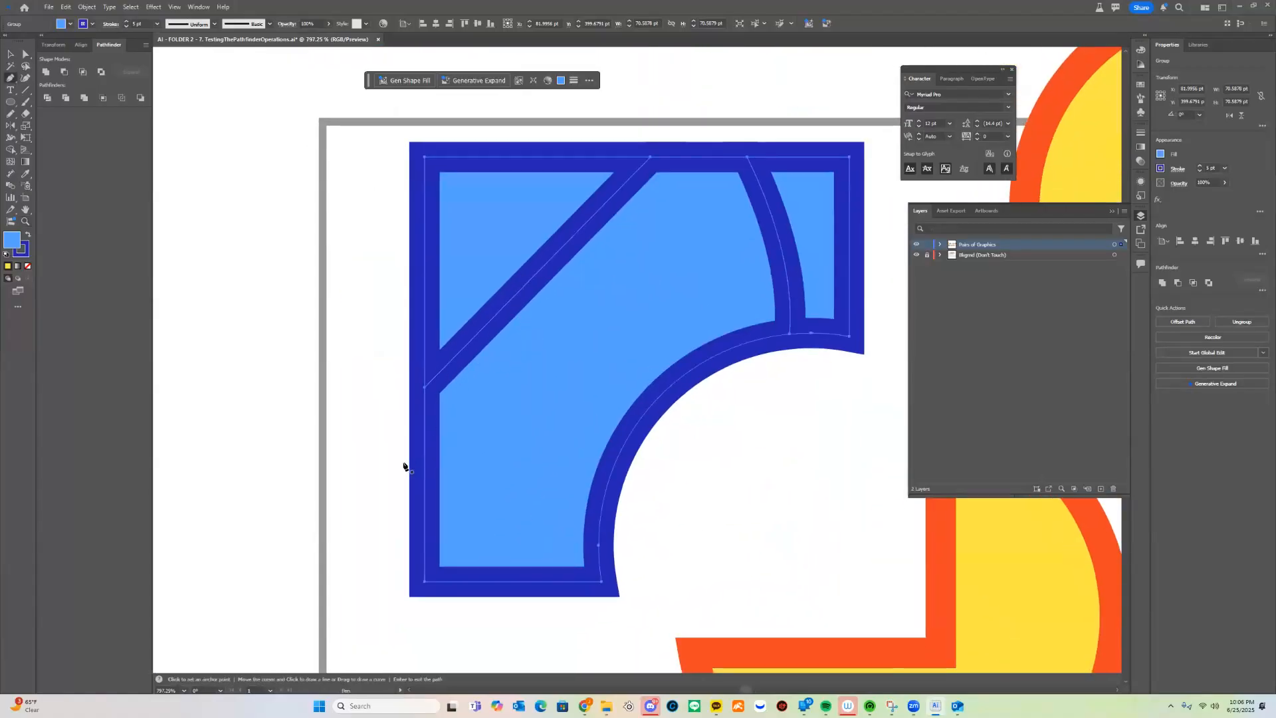
left_click(430, 458)
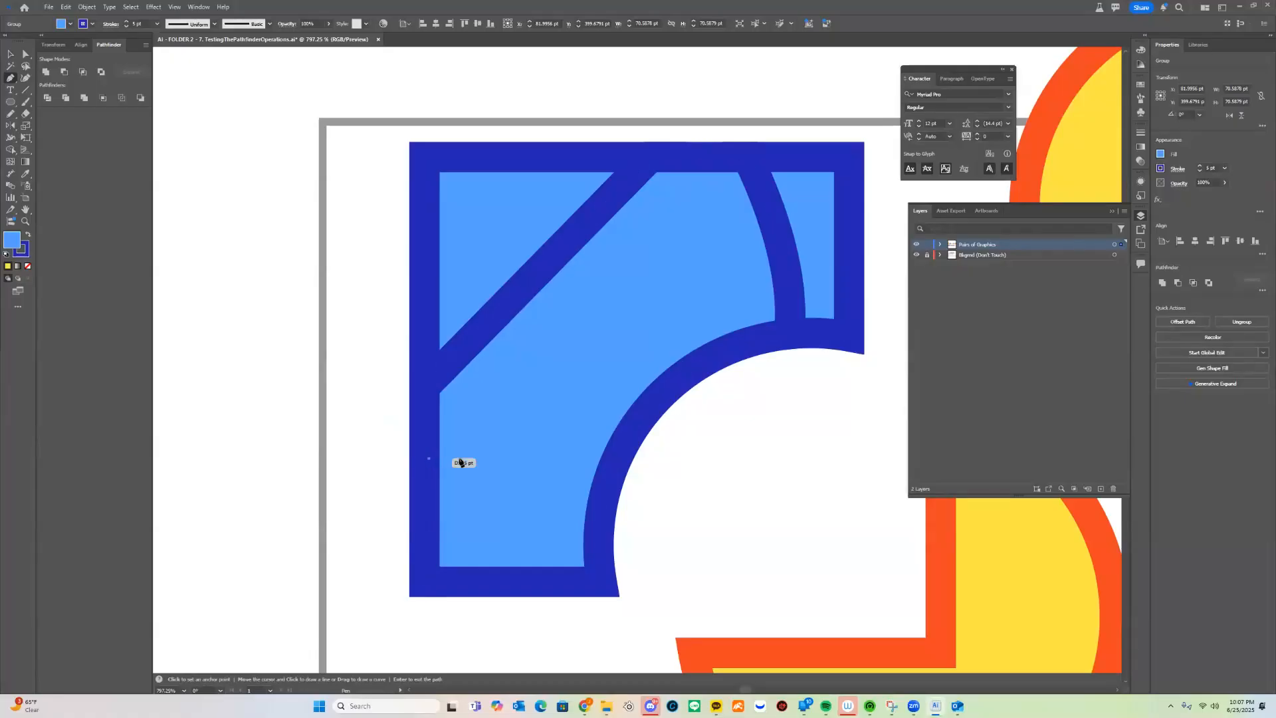
left_click(615, 461)
key("v")
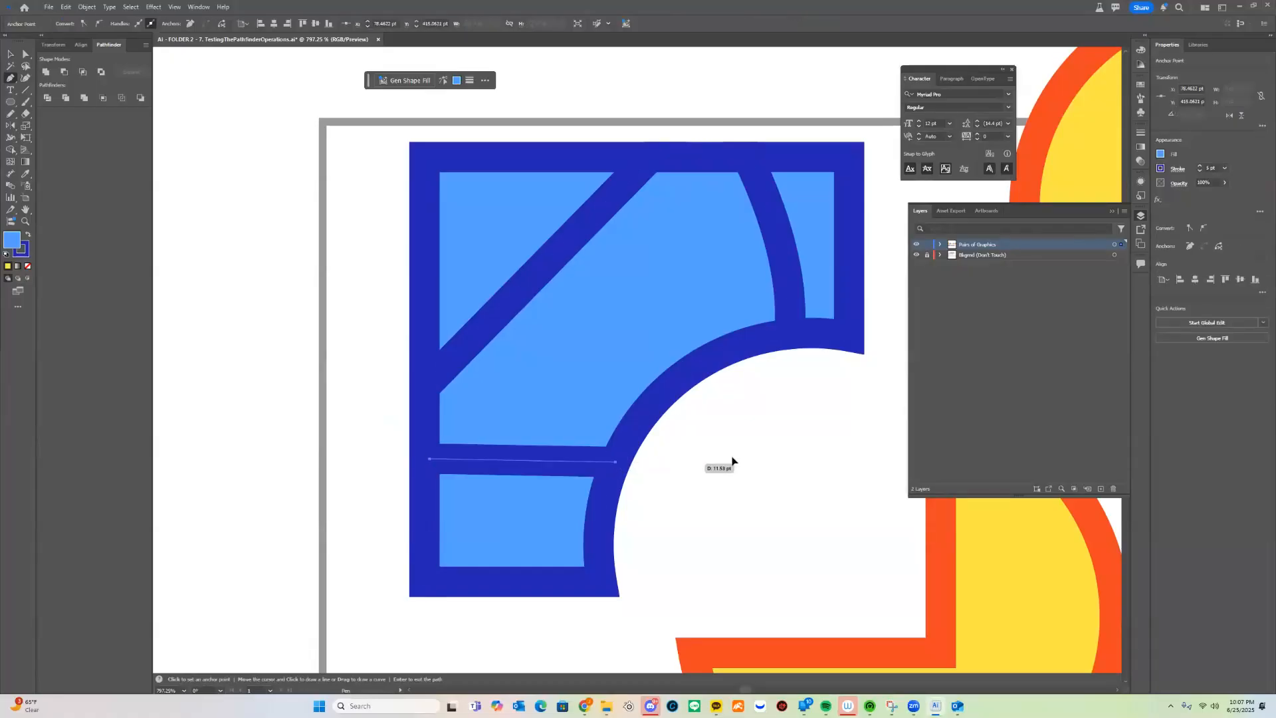
left_click(412, 442, "shift")
Adjust the crossbar's end anchors around the shape edges and apply Divide
key("a")
left_click_drag(429, 460, 378, 459)
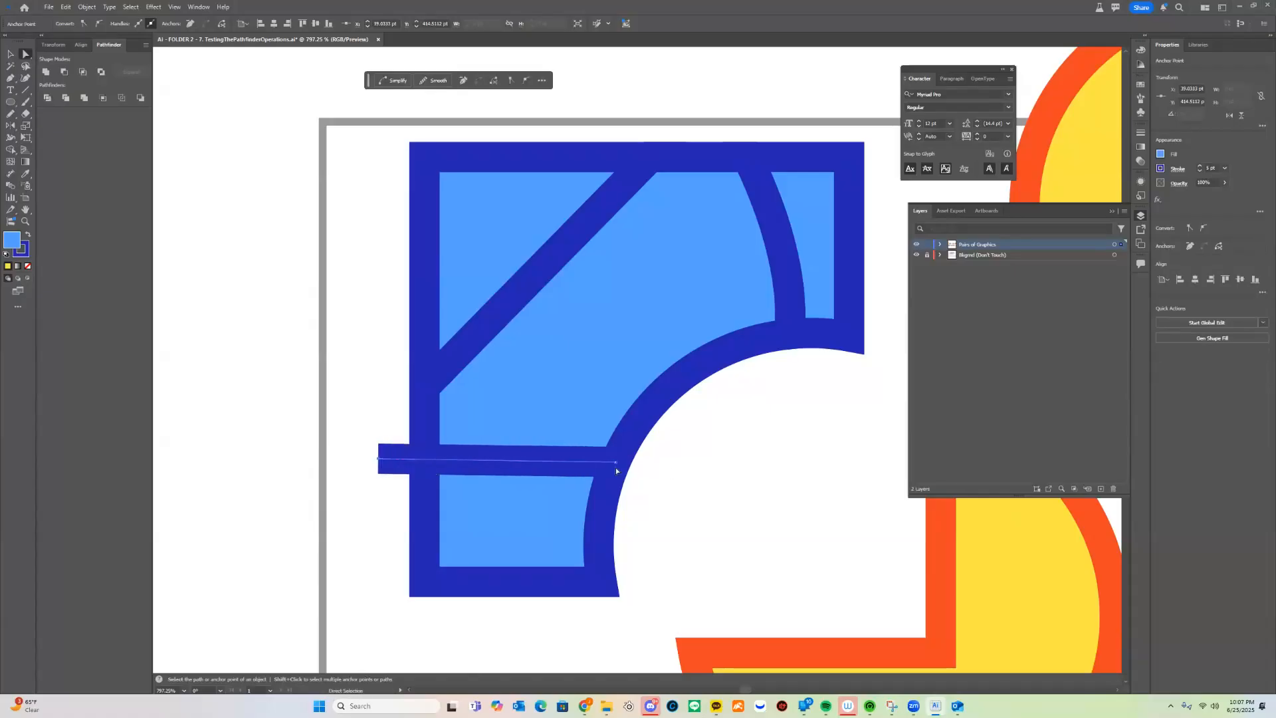
left_click_drag(615, 464, 647, 463)
left_click(712, 456)
left_click_drag(365, 484, 657, 456)
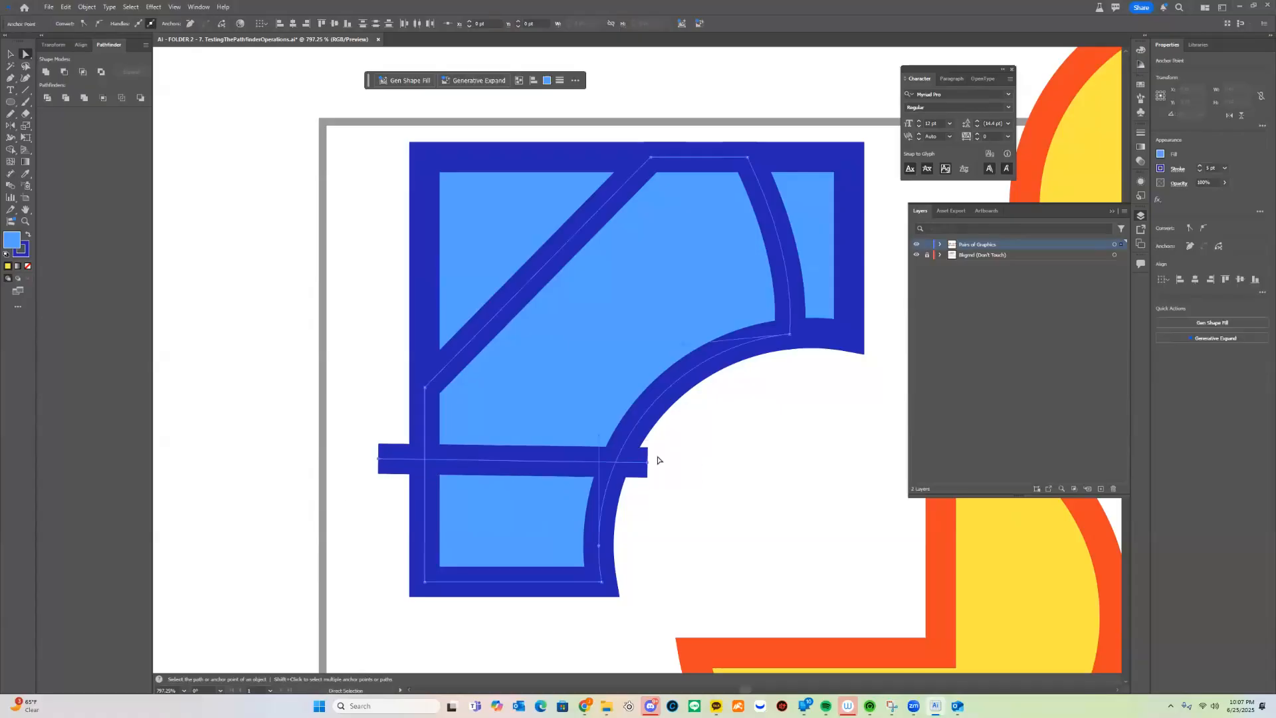
key("v")
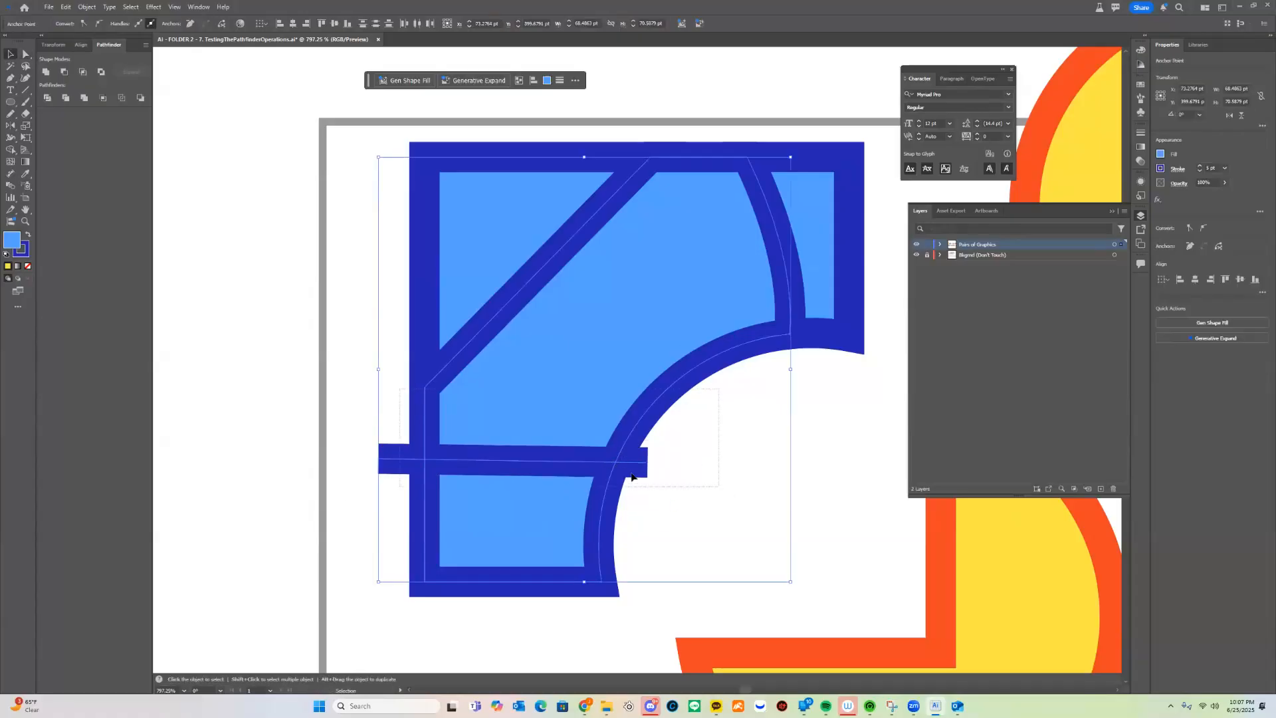
key("a")
left_click(648, 464)
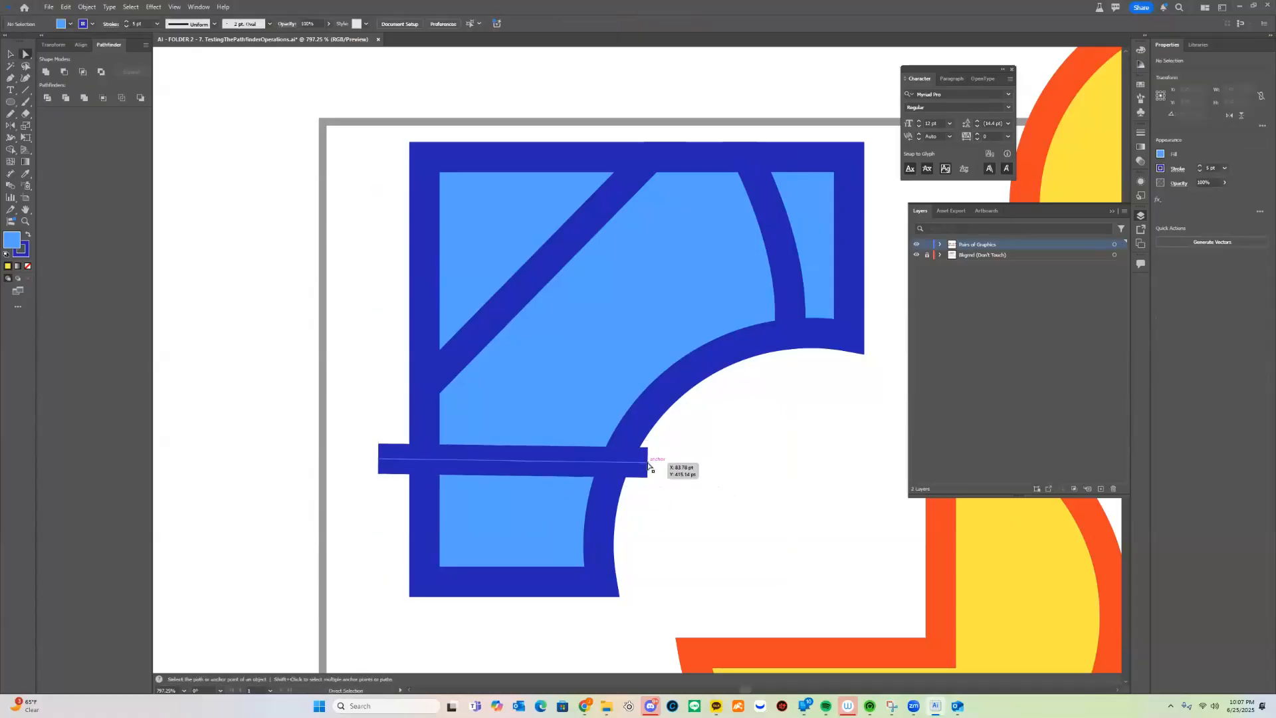
left_click_drag(649, 465, 610, 459)
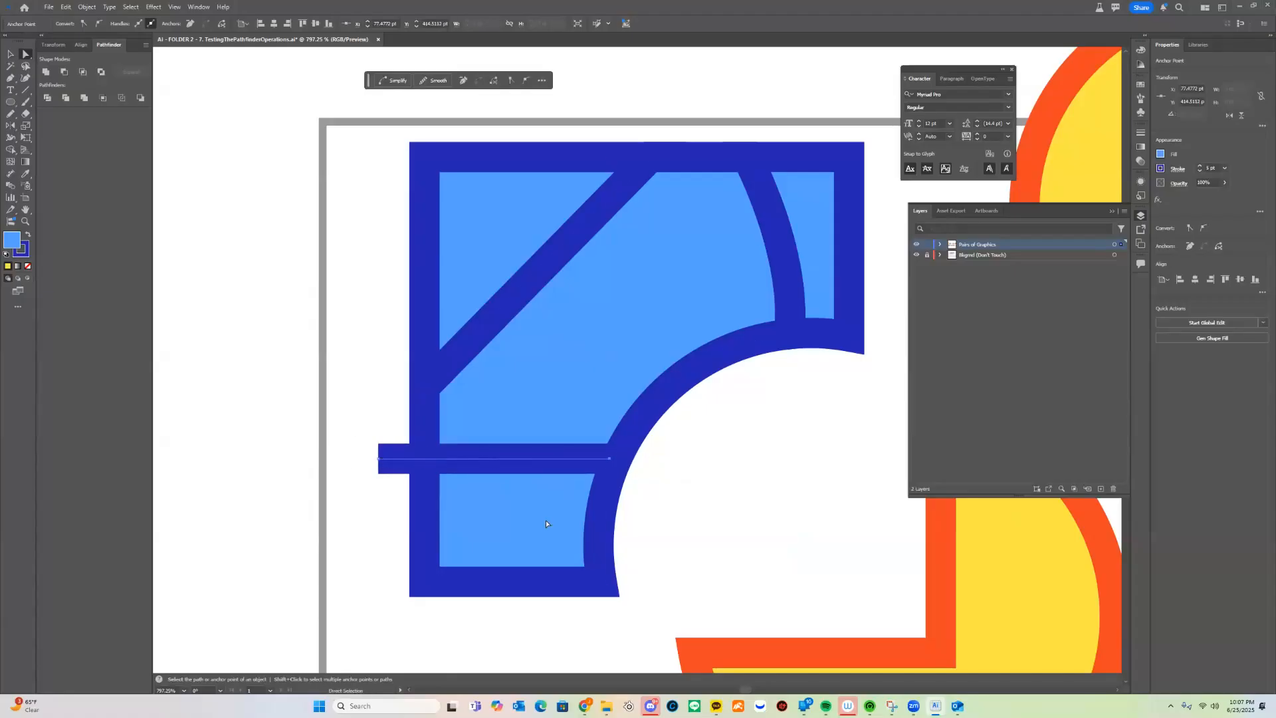
left_click(494, 474)
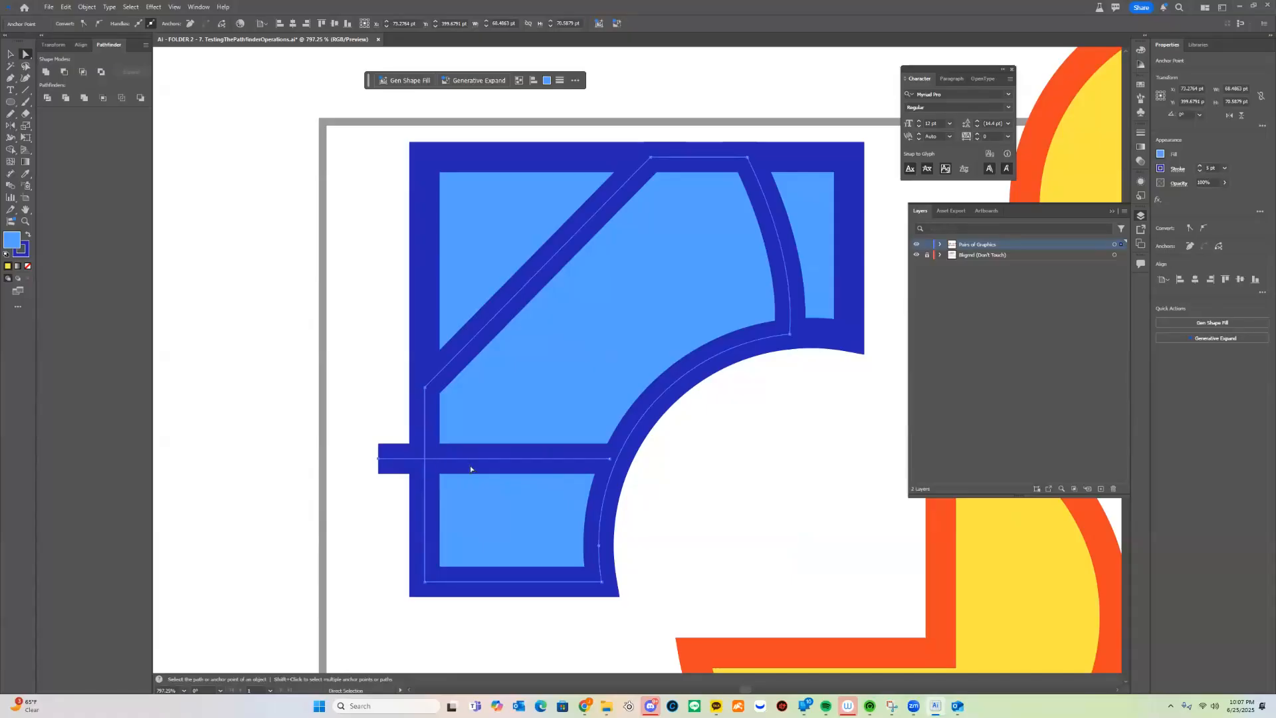
key("ctrl+z")
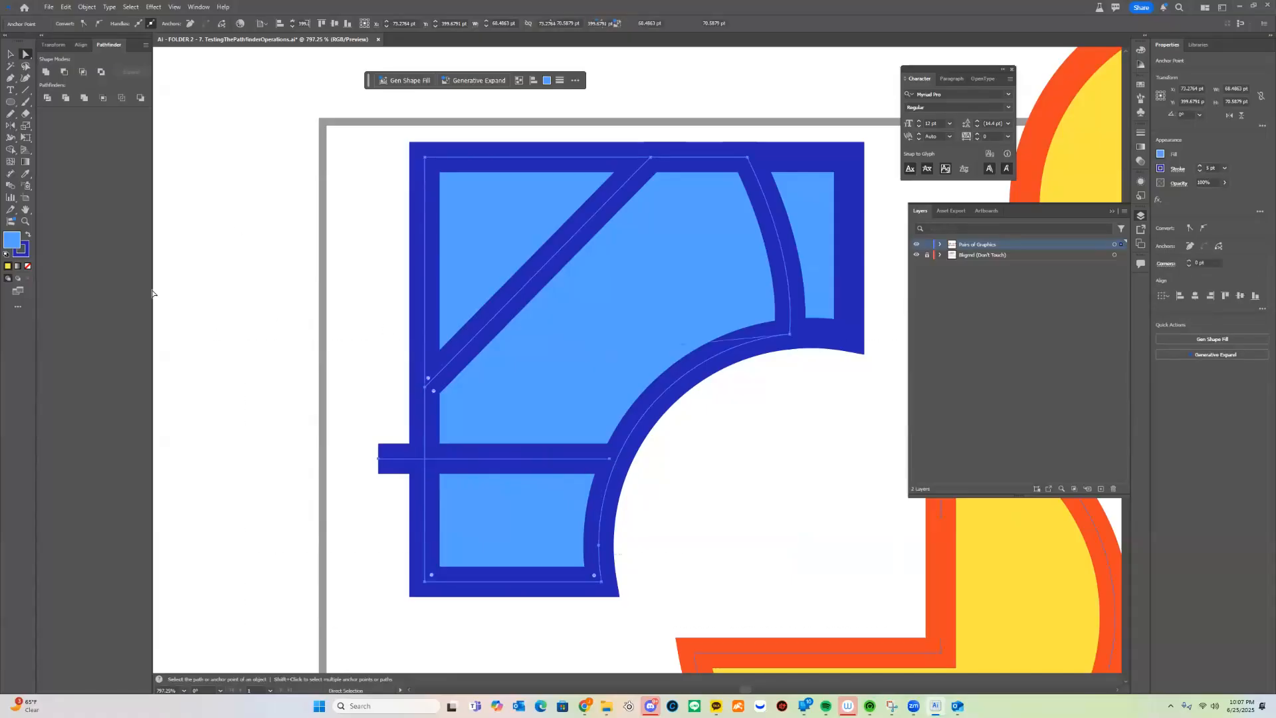
left_click(47, 98)
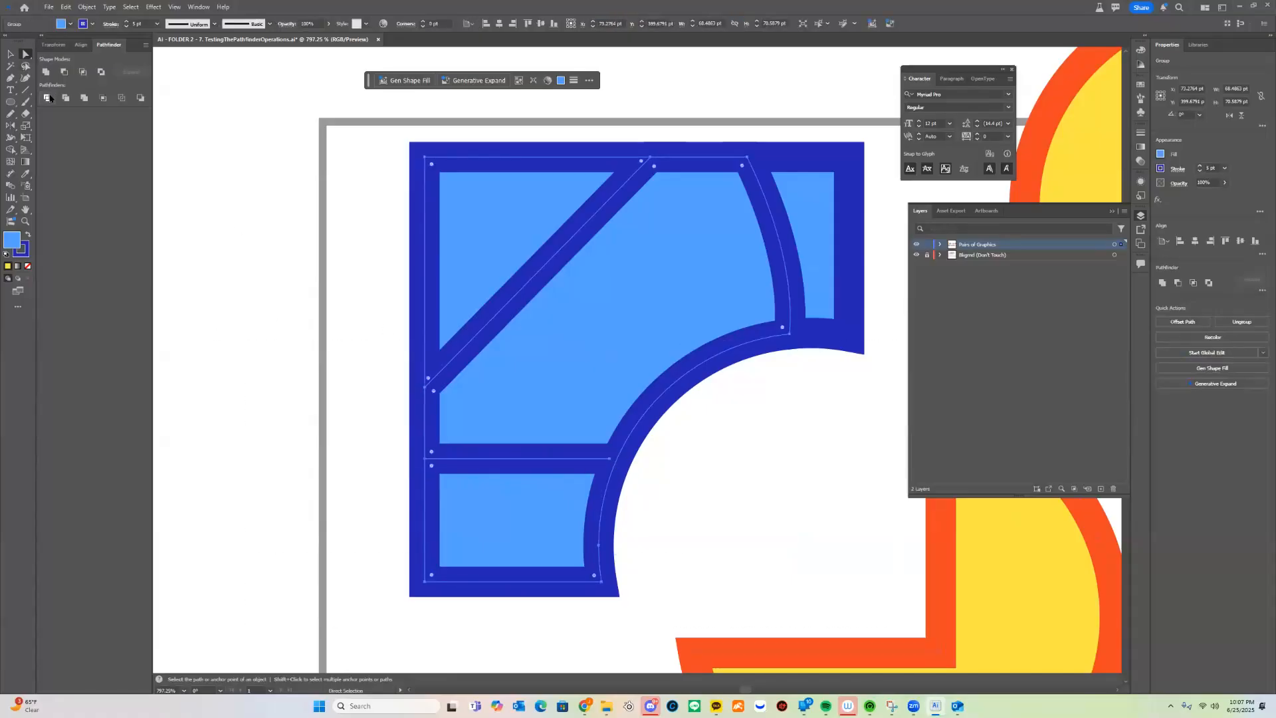
Undo stray anchor edits, extend the crossbar beyond the arc, and divide the shapes again
left_click(611, 460)
left_click_drag(603, 464, 464, 437)
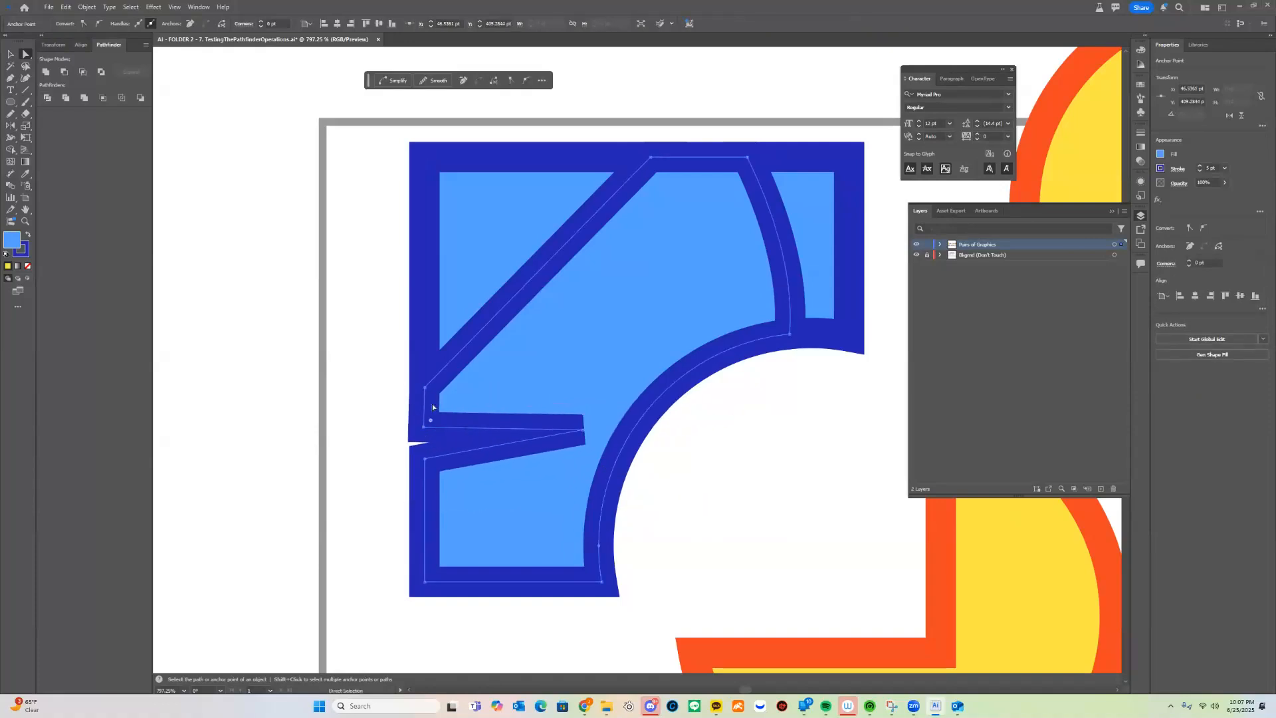
left_click(425, 389)
left_click_drag(426, 389, 580, 345)
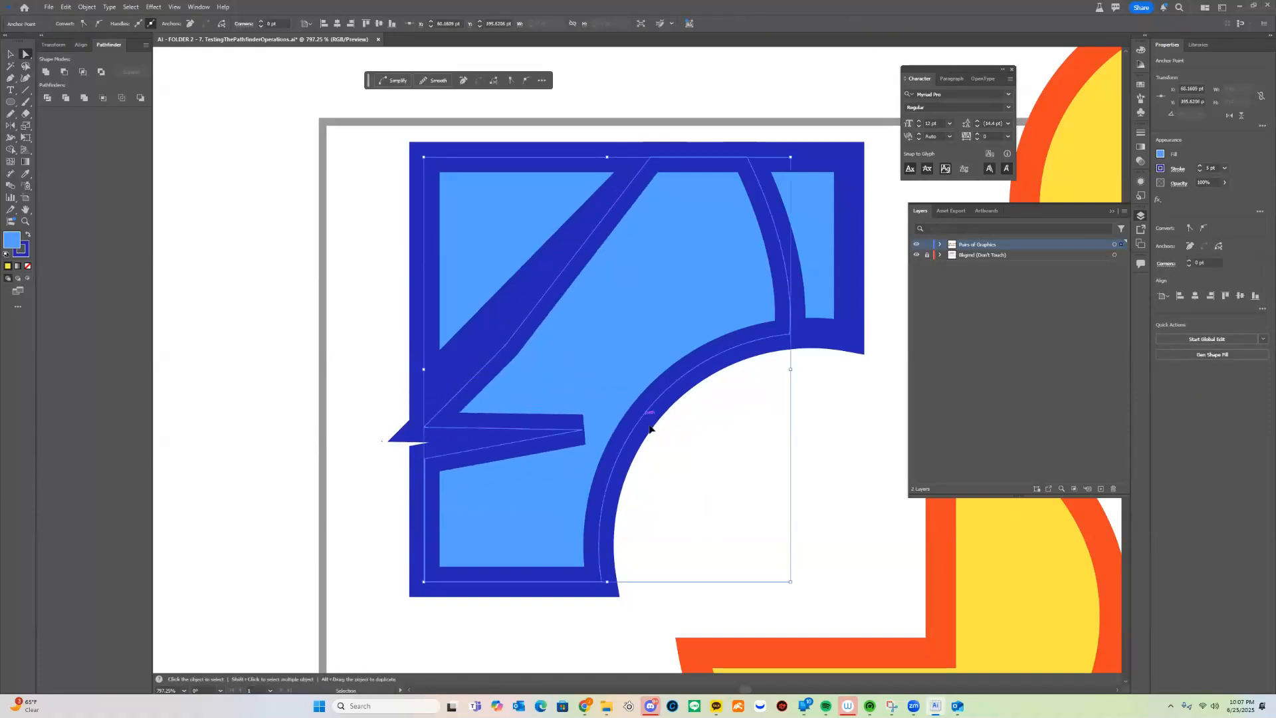
key("ctrl+z")
key("ctrl+z")
key("ctrl+z")
key("ctrl+z")
key("ctrl+z")
key("ctrl+z")
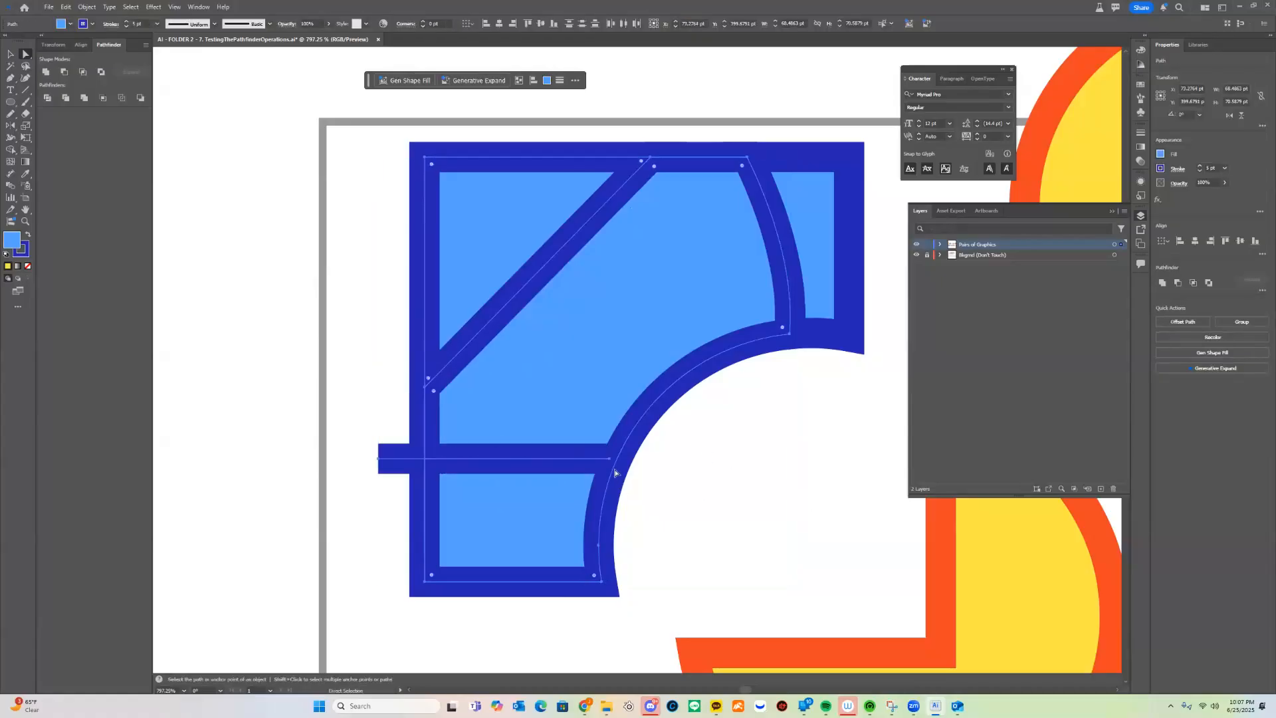
left_click_drag(610, 459, 306, 497)
key("v")
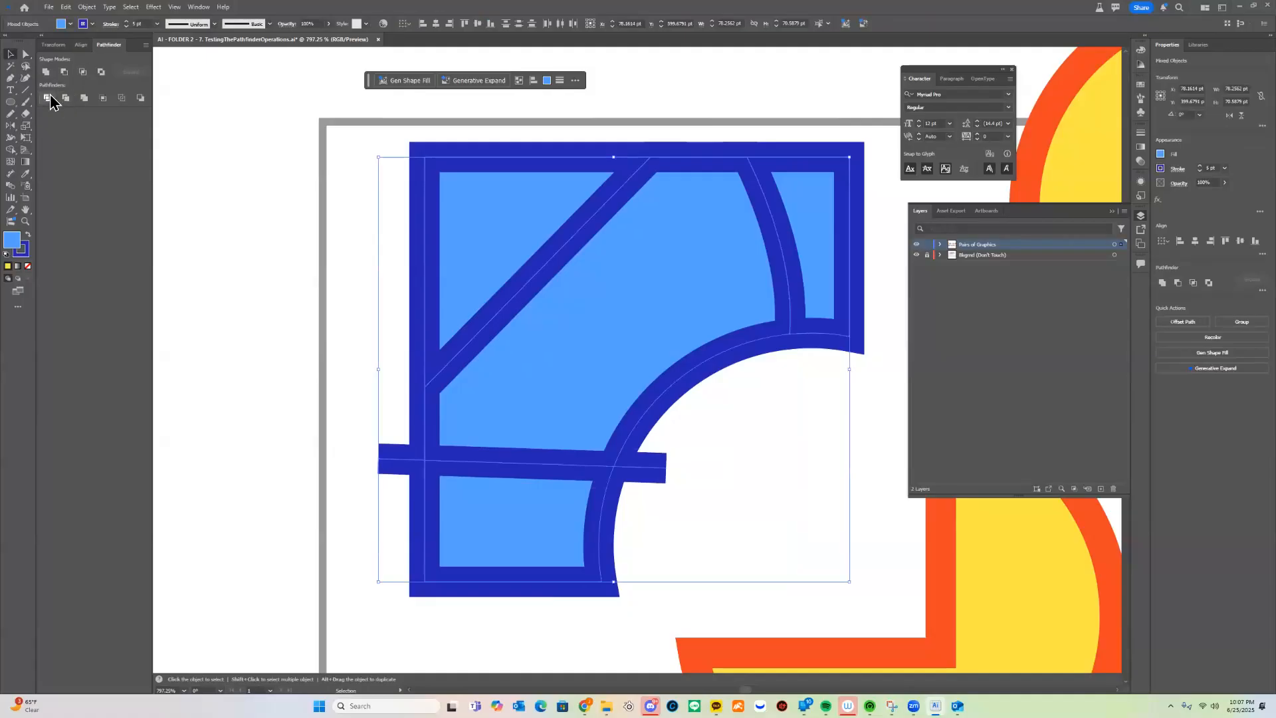
left_click(48, 98)
Deselect the divided group and zoom out over the artboard toward the Trim example
left_click(766, 555)
left_click_drag(539, 428, 257, 315)
key("z")
left_click(587, 472, "alt")
left_click(587, 473, "alt")
left_click(587, 473, "alt")
mouse_move(590, 475)
left_mouse_down()
mouse_move(600, 485)
mouse_move(471, 494)
left_mouse_up()
mouse_move(805, 498)
left_mouse_down()
mouse_move(584, 481)
mouse_move(618, 493)
mouse_move(603, 479)
left_mouse_up()
key("v")
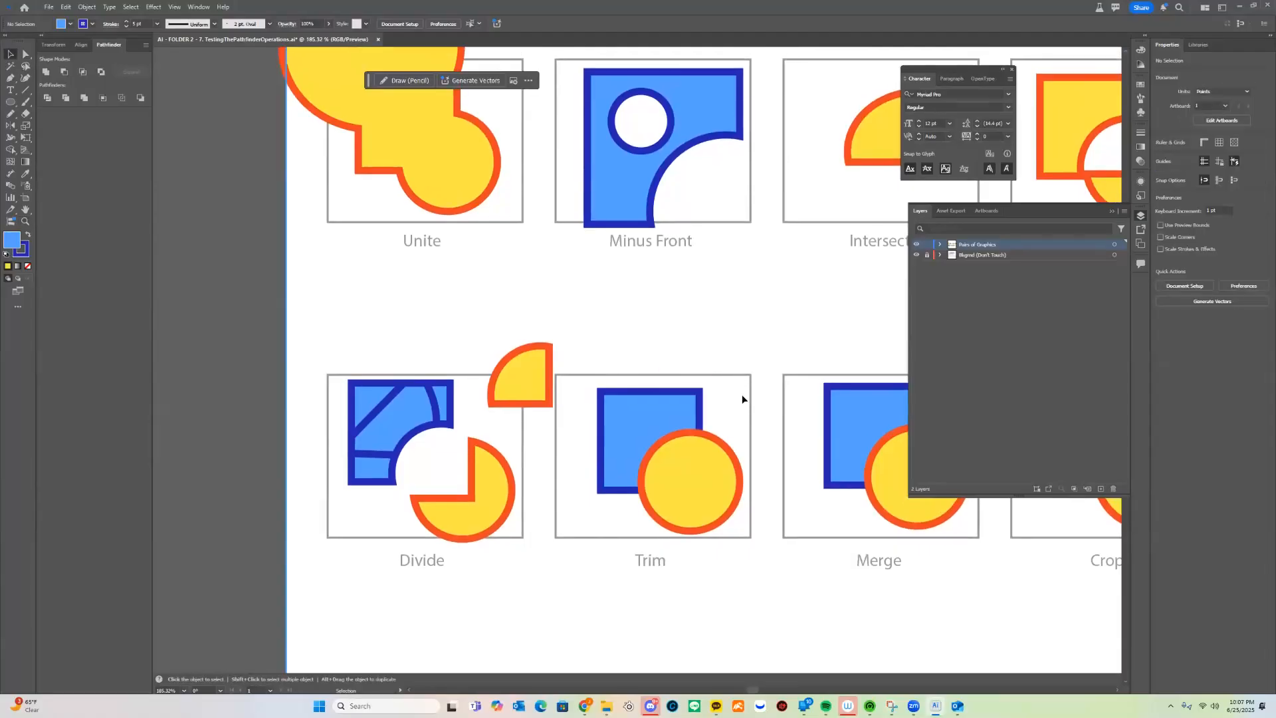
Apply Trim to the Trim example's square and circle
left_click_drag(626, 472, 621, 474)
left_click_drag(619, 464, 546, 452)
left_click_drag(644, 496, 620, 518)
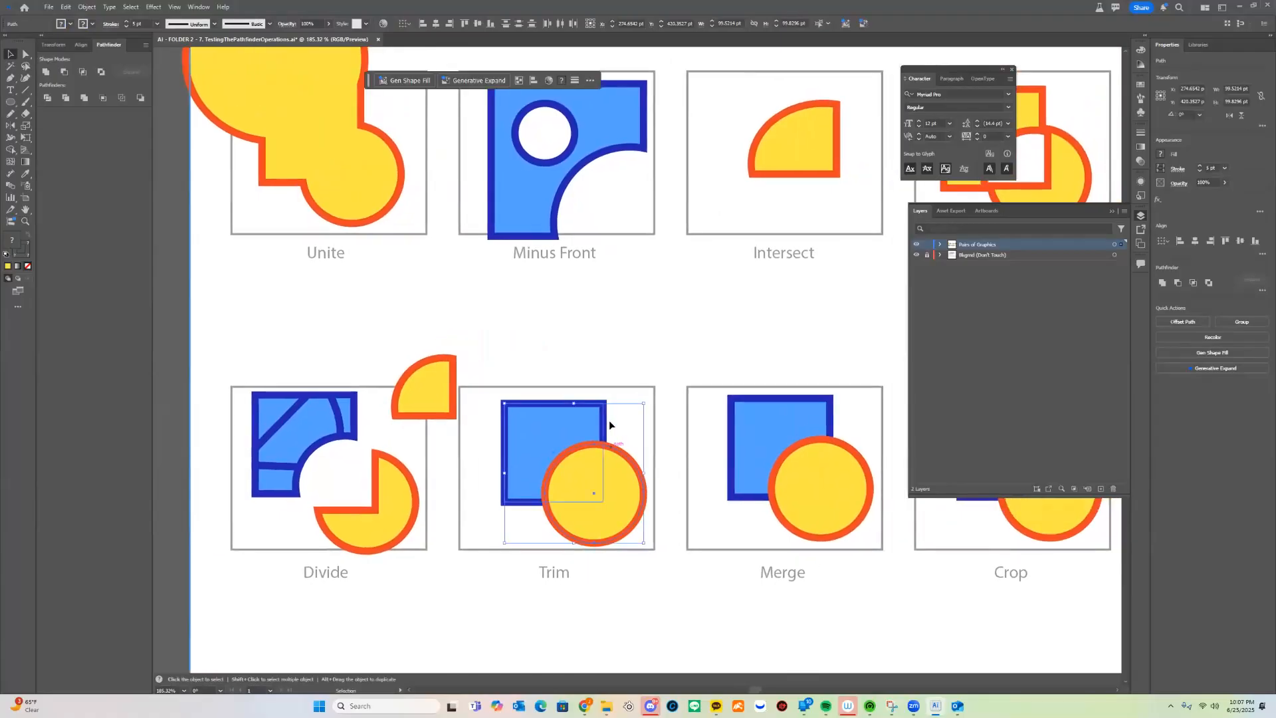
left_click(65, 98)
Ungroup the trimmed shapes and check the square by moving the circle aside and back
right_click(587, 469)
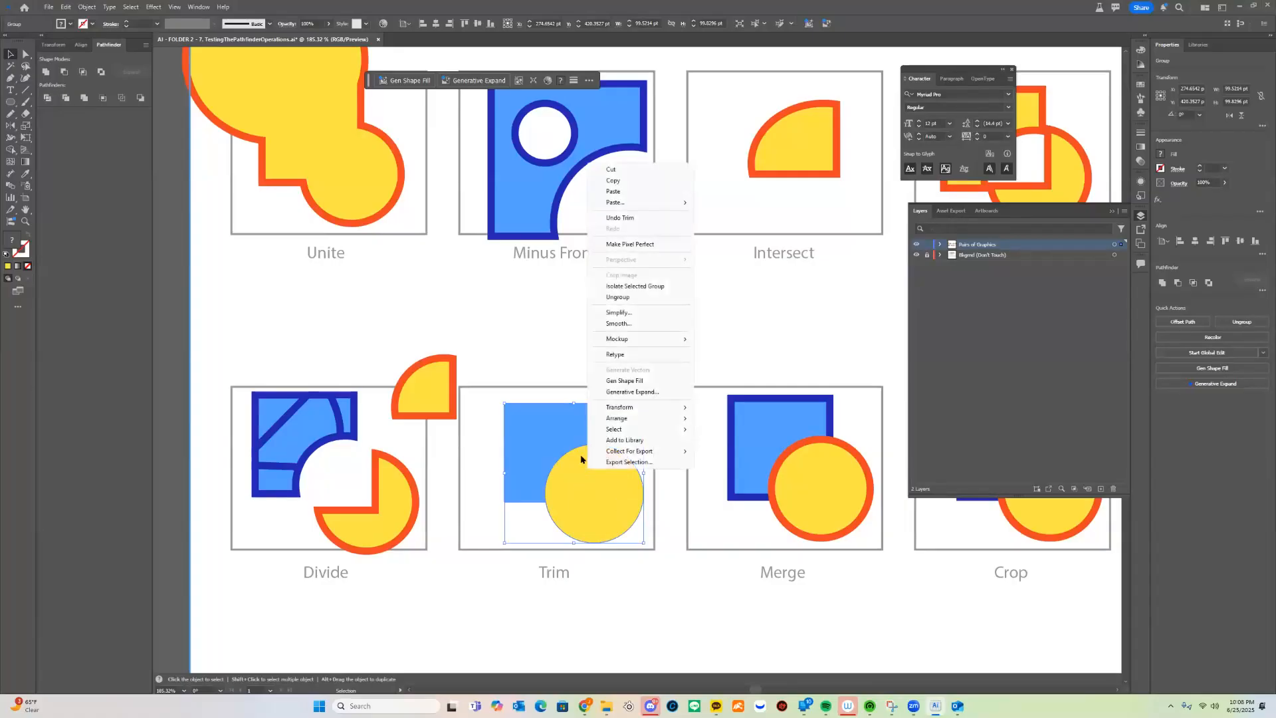
left_click(666, 301)
left_click(652, 484)
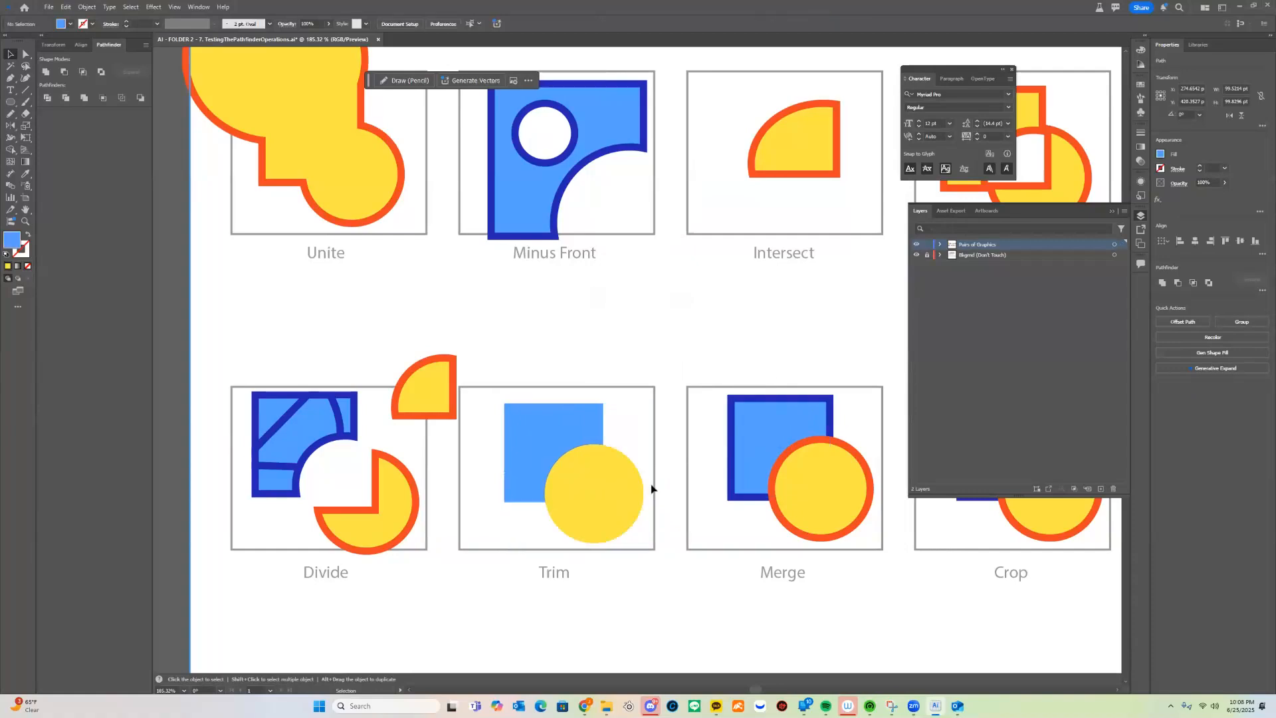
left_click(617, 513)
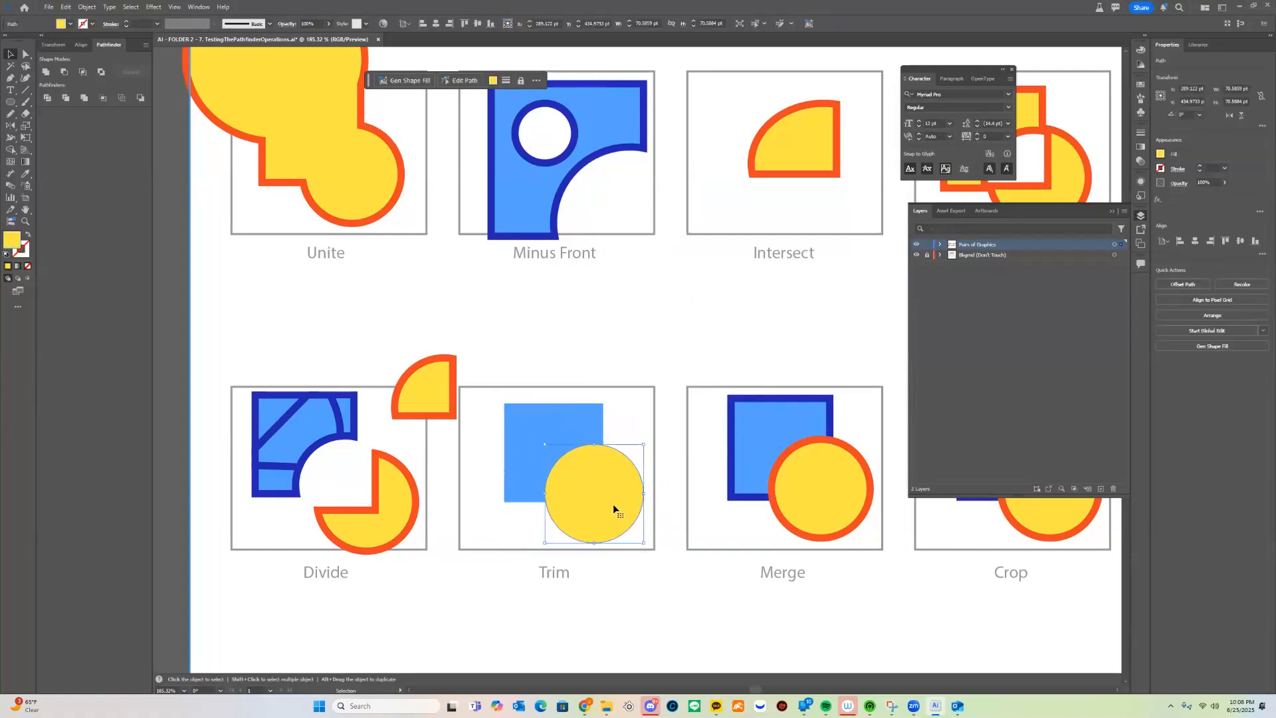
mouse_move(617, 490)
left_mouse_down()
mouse_move(675, 513)
mouse_move(641, 499)
left_mouse_up()
key("ctrl+z")
key("v")
left_click_drag(756, 486, 623, 476)
left_click_drag(715, 483, 558, 474)
left_click_drag(711, 462, 637, 458)
left_click_drag(570, 414, 528, 439)
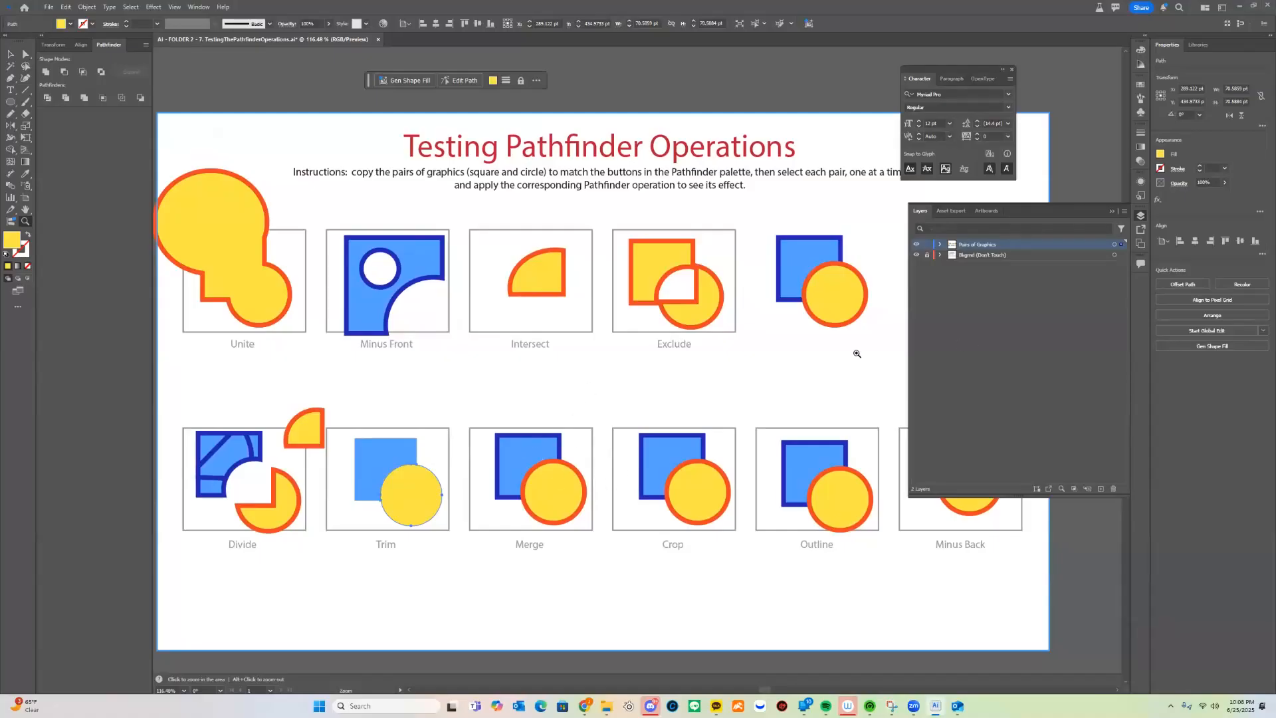
Try Merge on the Merge square and circle, inspect the result, then undo it
key("v")
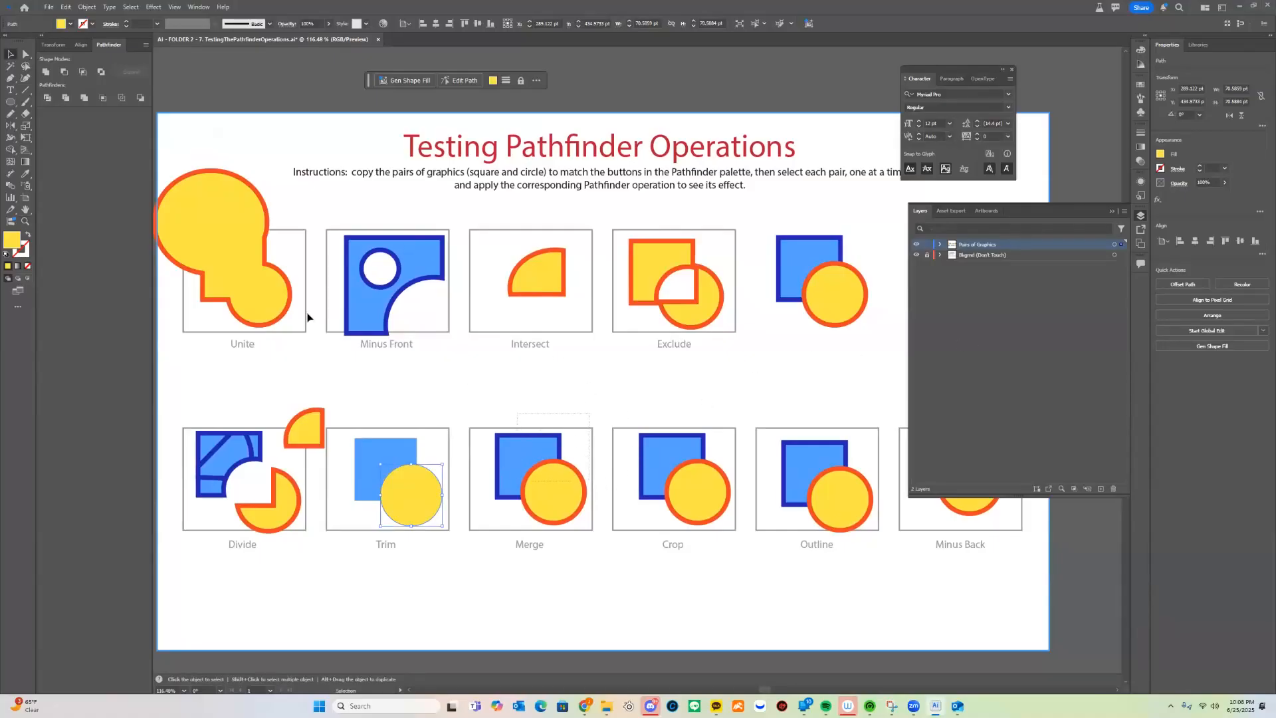
left_click_drag(590, 413, 517, 482)
left_click(84, 98)
right_click(543, 492)
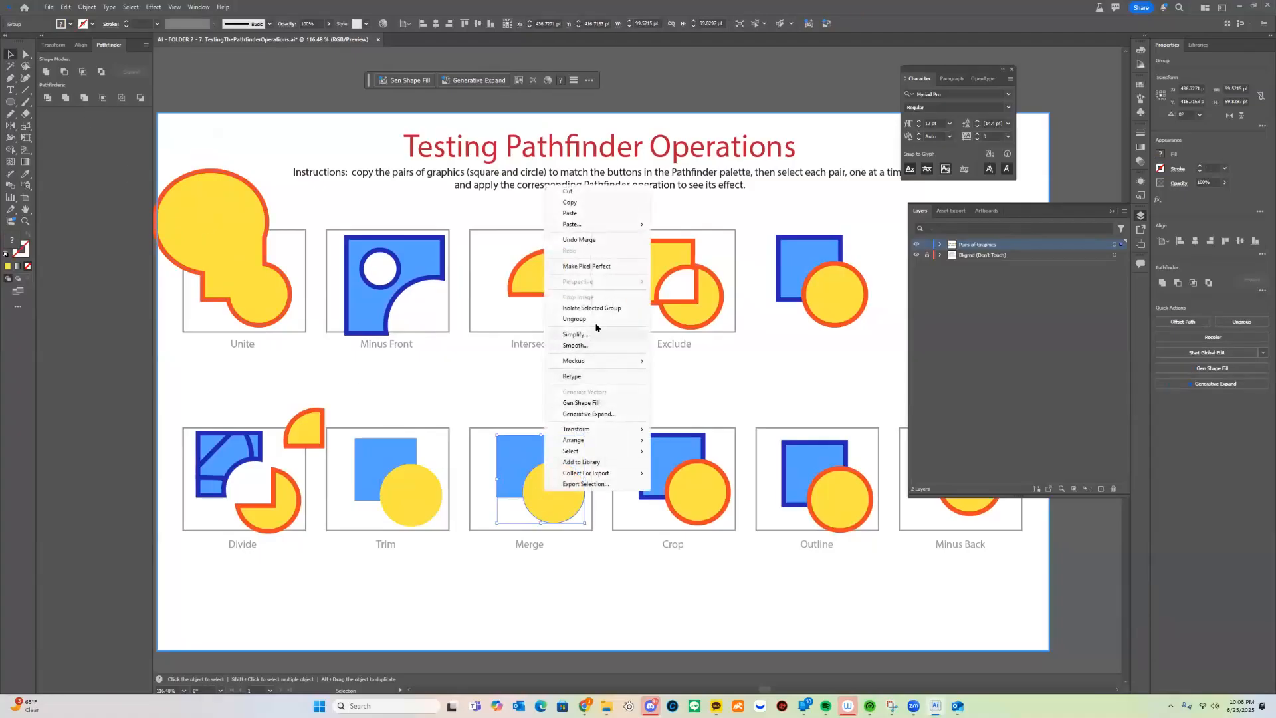
key("Escape")
key("a")
left_click(544, 489)
left_click_drag(544, 489, 562, 532)
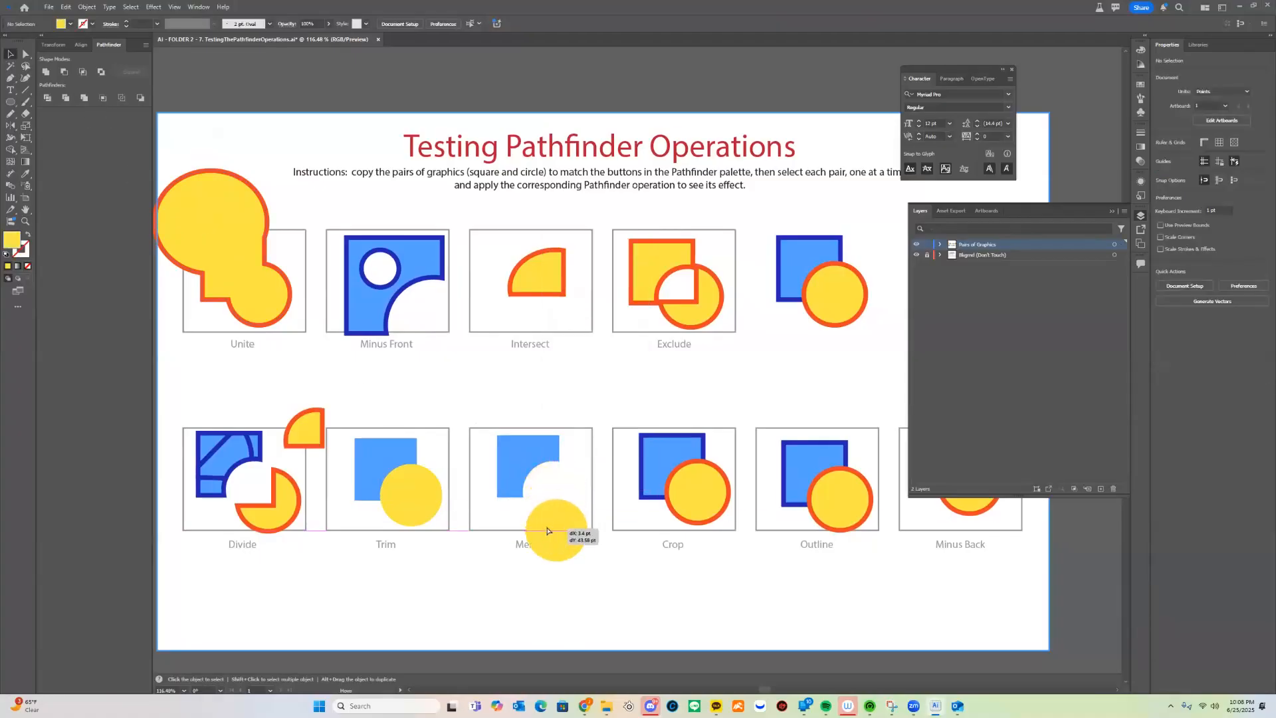
key("ctrl+z")
key("ctrl+z")
key("ctrl+z")
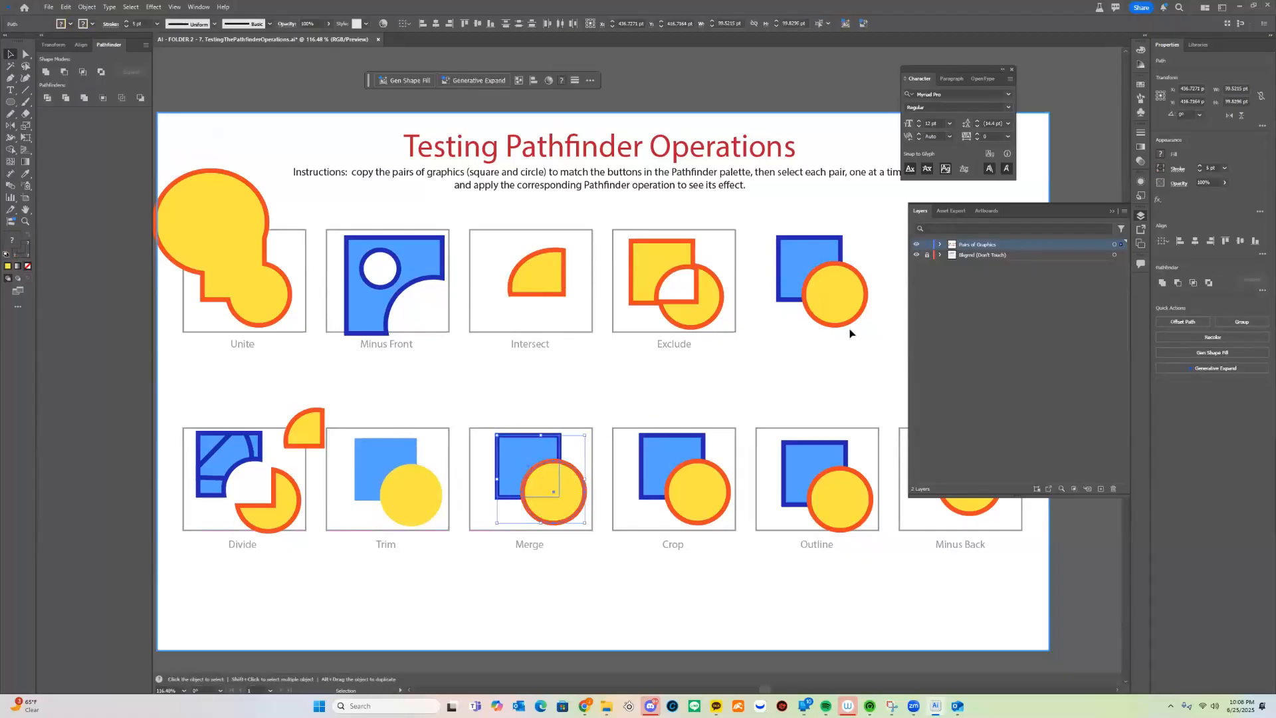
Alt-copy a top-row yellow circle into the Merge box and merge all three shapes
left_click_drag(856, 315, 582, 461)
left_click(633, 395)
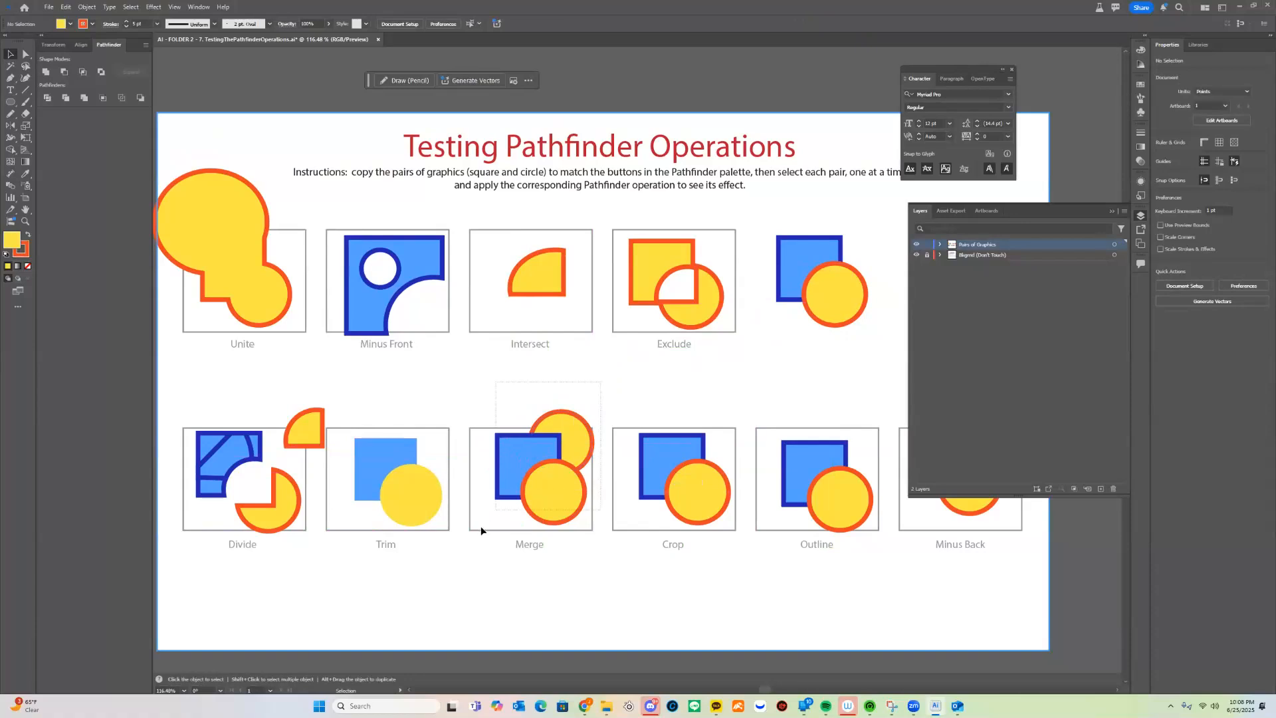
left_click_drag(481, 525, 481, 524)
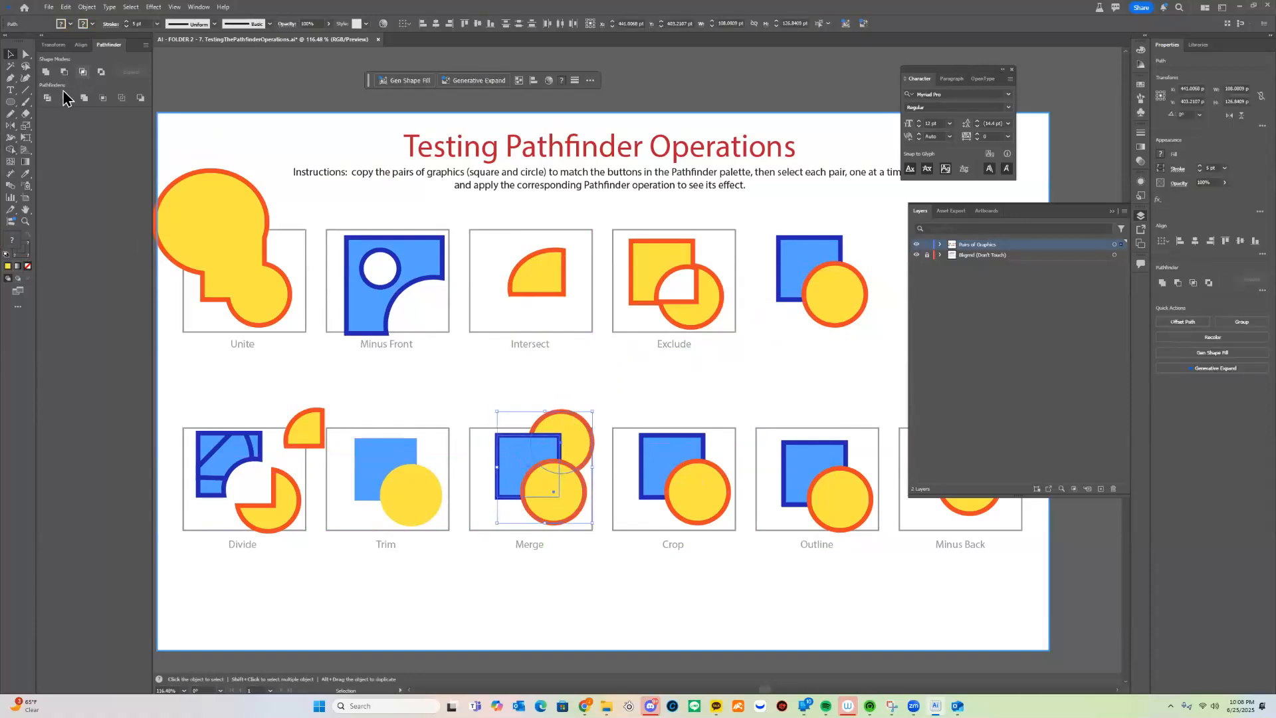
left_click(84, 98)
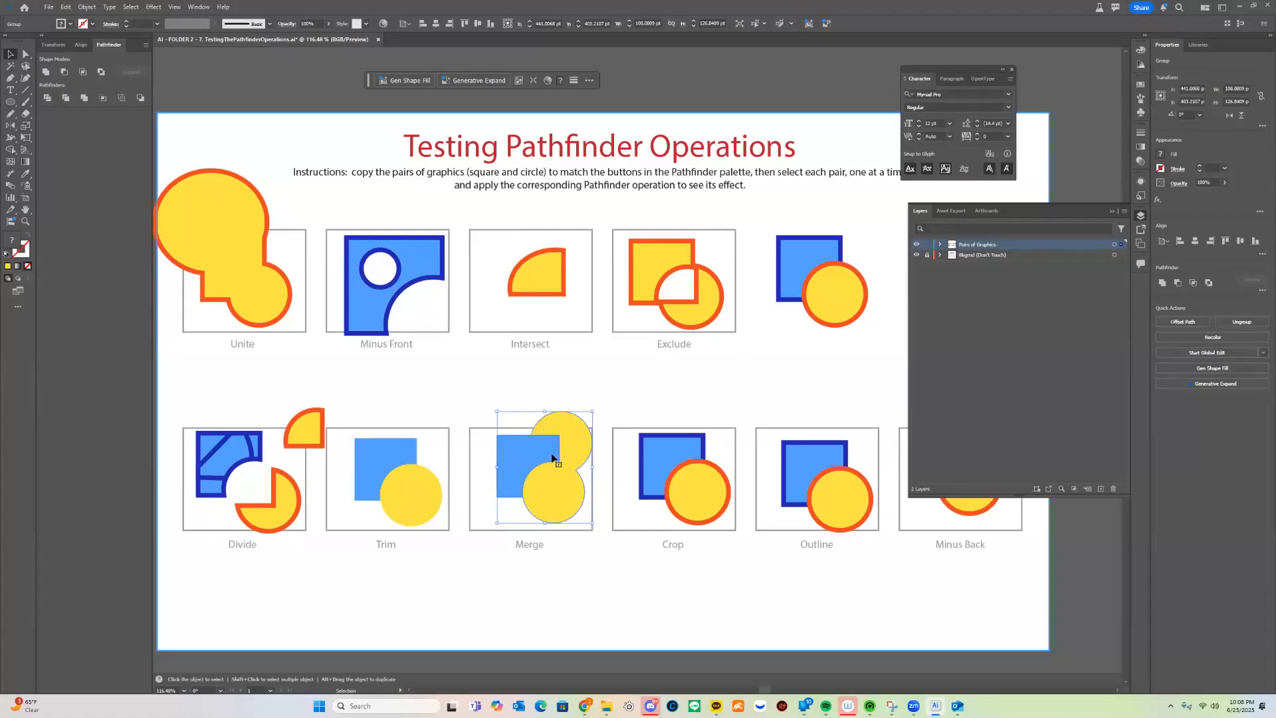
Ungroup the merged shapes and line them up inside the Merge box
scroll(585, 499, "down", 1)
scroll(585, 499, "right", 1)
right_click(522, 425)
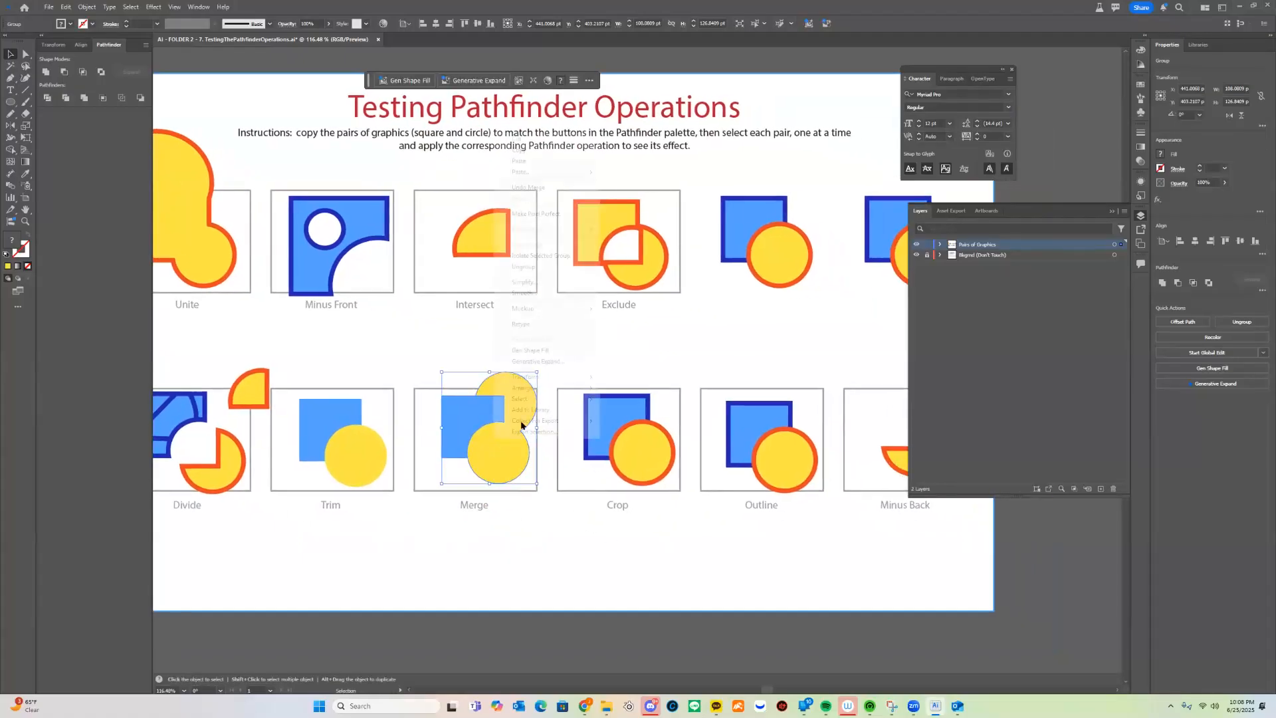
left_click(545, 267)
mouse_move(524, 407)
left_mouse_down()
mouse_move(501, 415)
mouse_move(530, 407)
left_mouse_up()
left_click(591, 375)
left_click(500, 404)
left_click(505, 413)
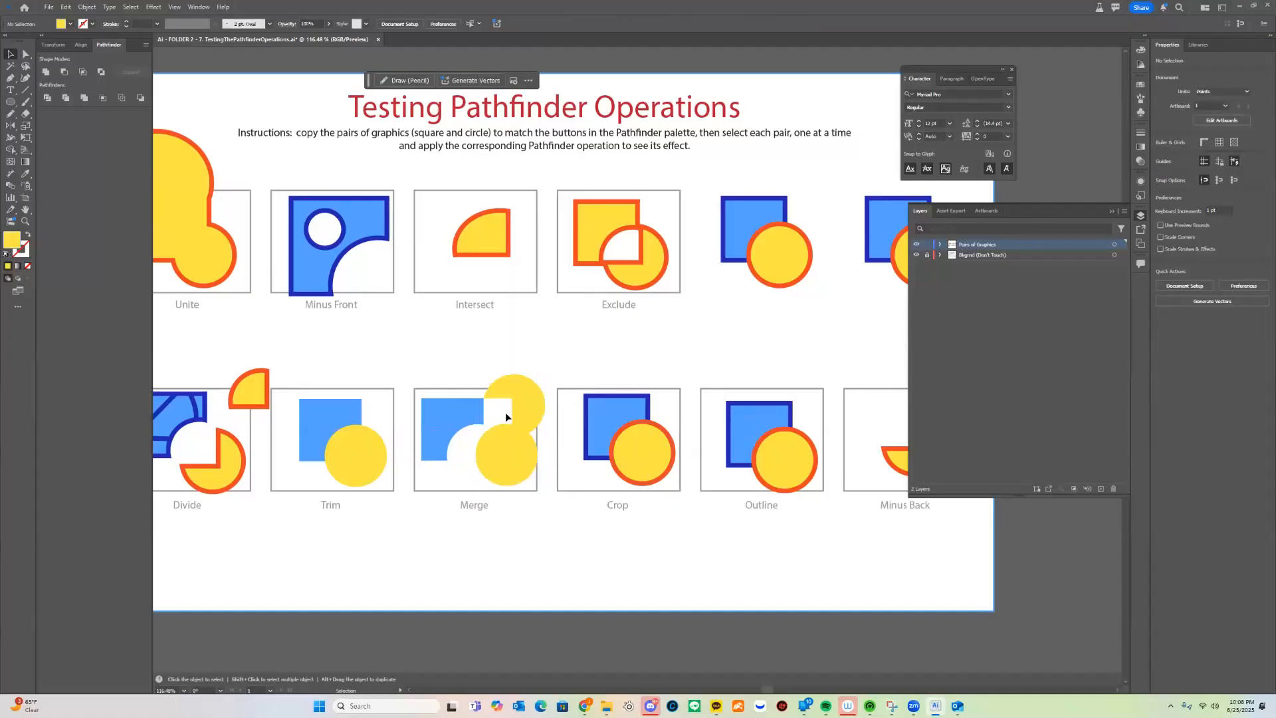
Zoom in, undo the yellow shape's shift, and apply Crop to the Crop pair
key("z")
left_click(641, 511)
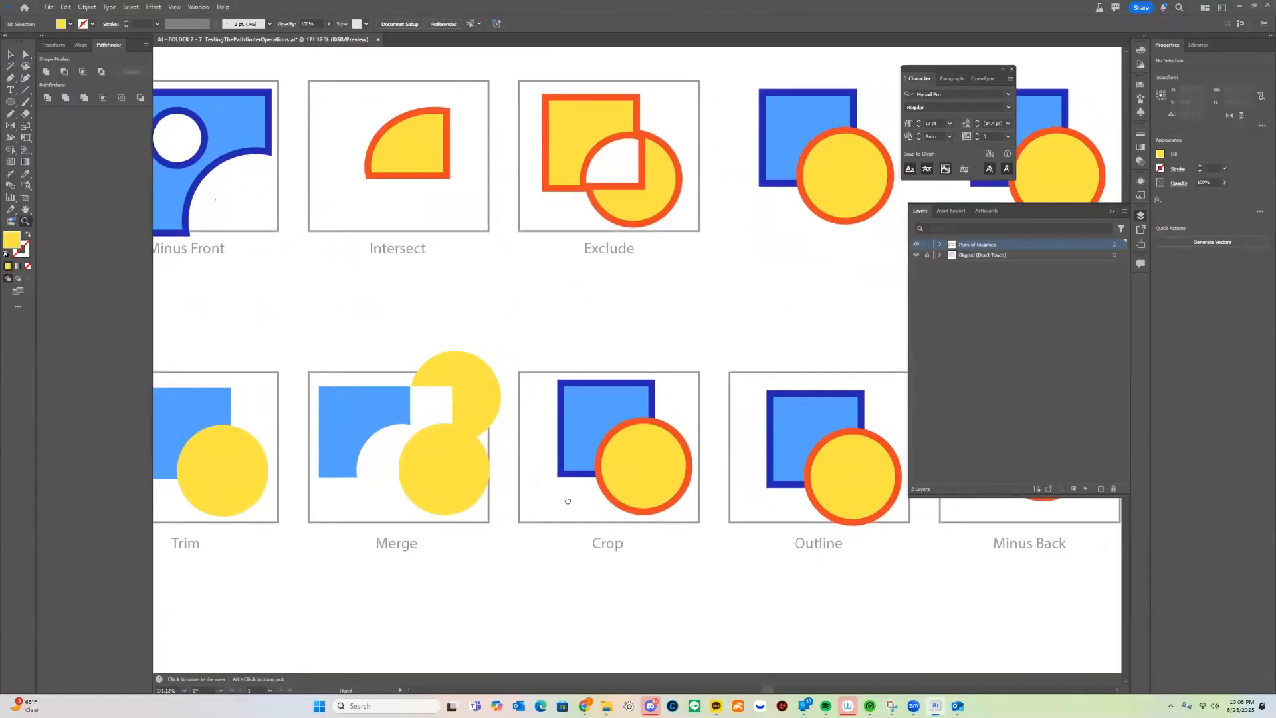
key("v")
key("ctrl+z")
key("ctrl+z")
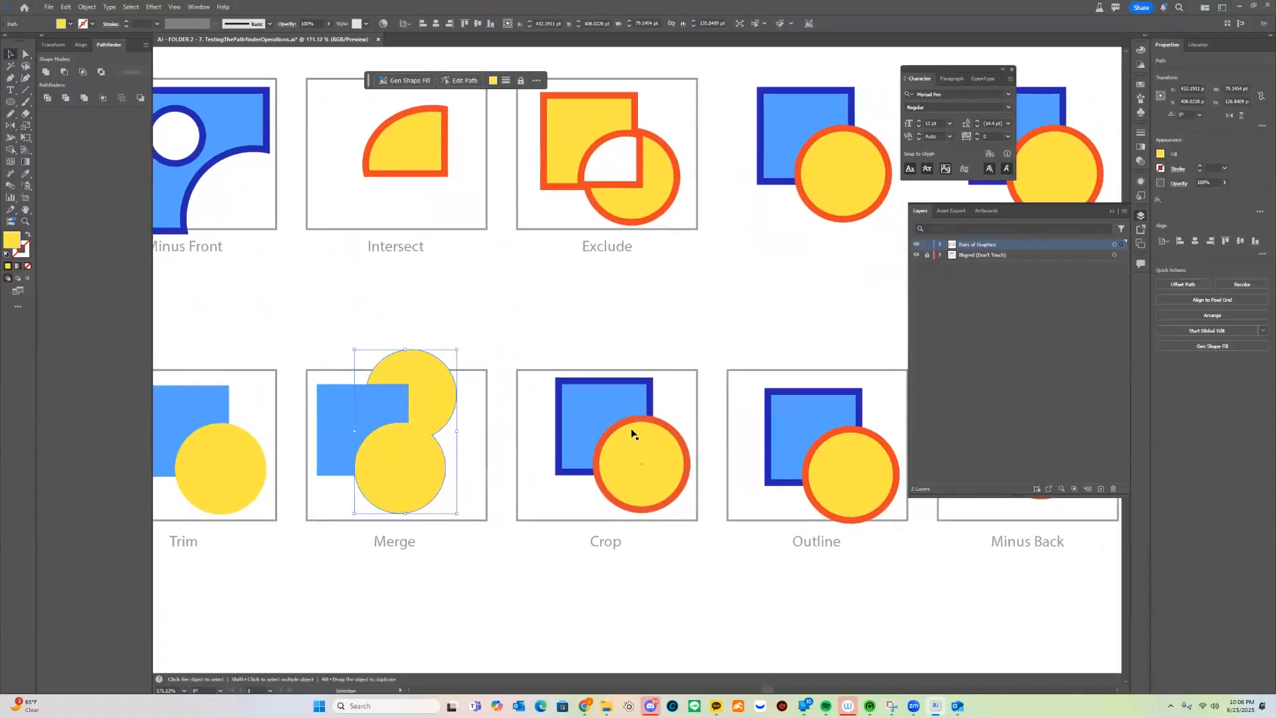
left_click(559, 453)
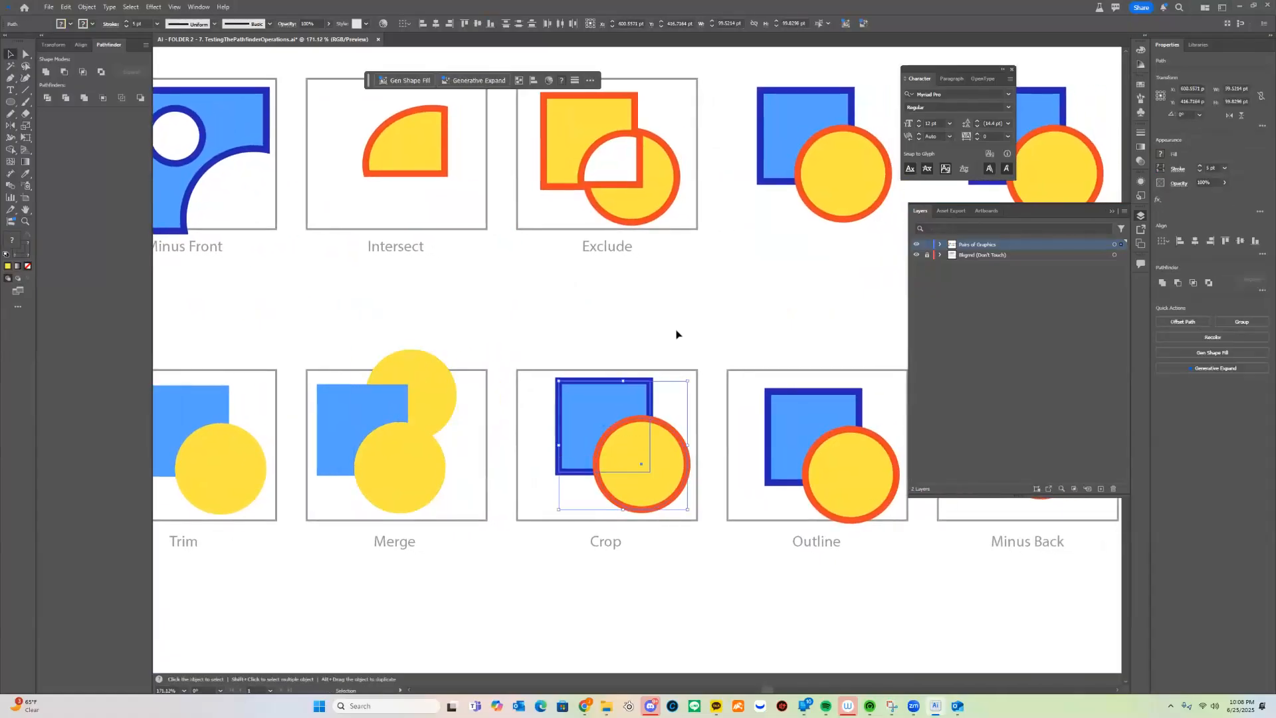
left_click(103, 99)
Ungroup the cropped result, delete the leftover circle path, and nudge the quarter-circle left
left_click(674, 459)
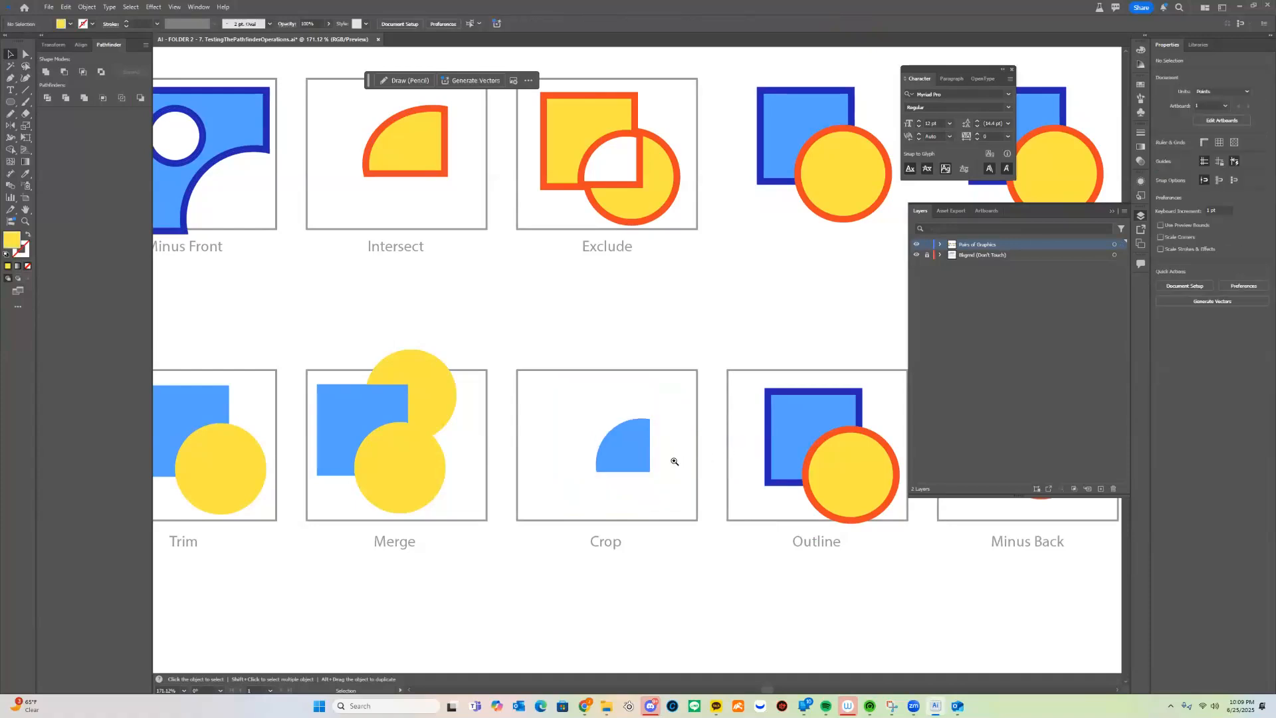
scroll(678, 459, "up", 3)
left_click(627, 460)
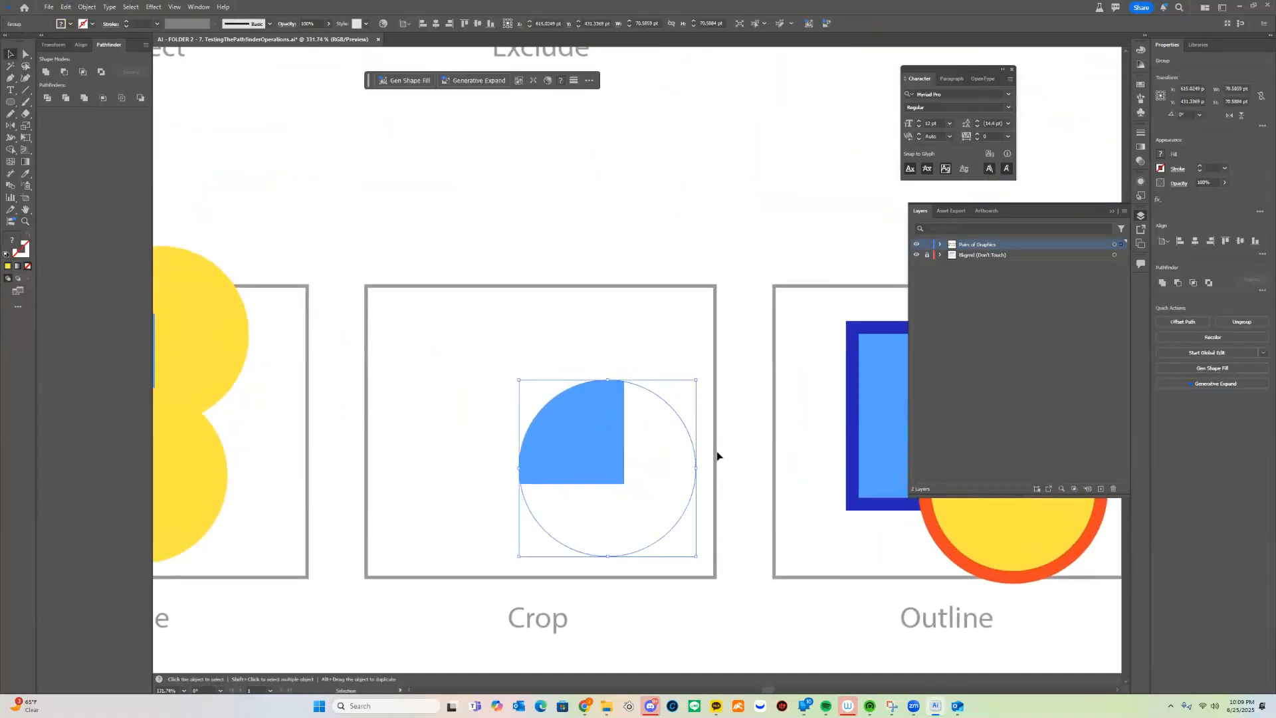
right_click(680, 460)
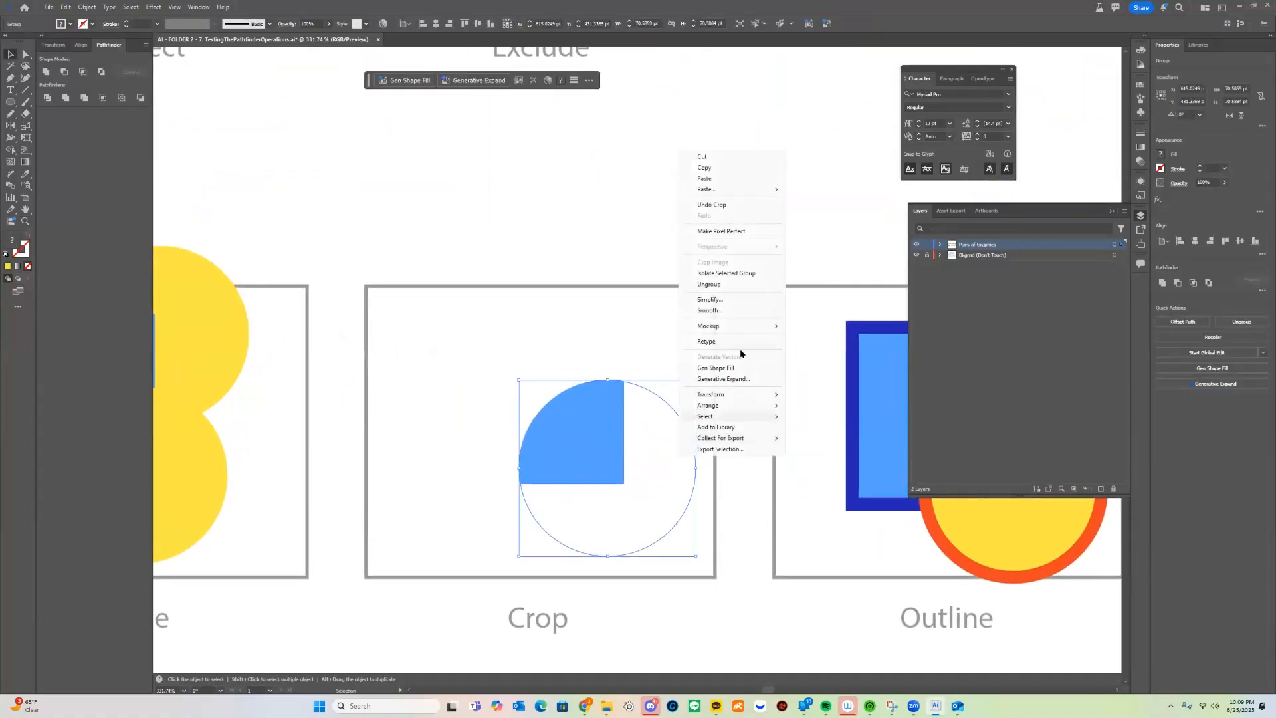
left_click(753, 300)
left_click(755, 429)
left_click(669, 466)
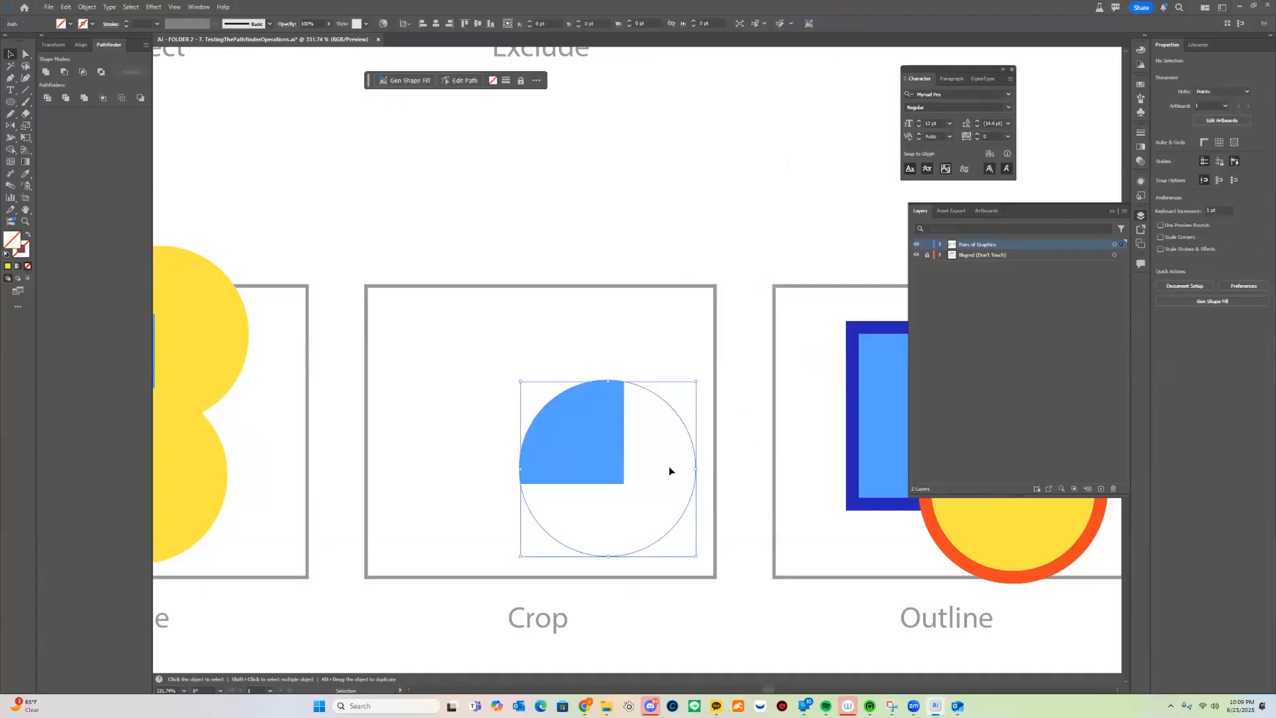
key("Delete")
left_click_drag(603, 448, 565, 439)
key("z")
left_click_drag(707, 468, 538, 553)
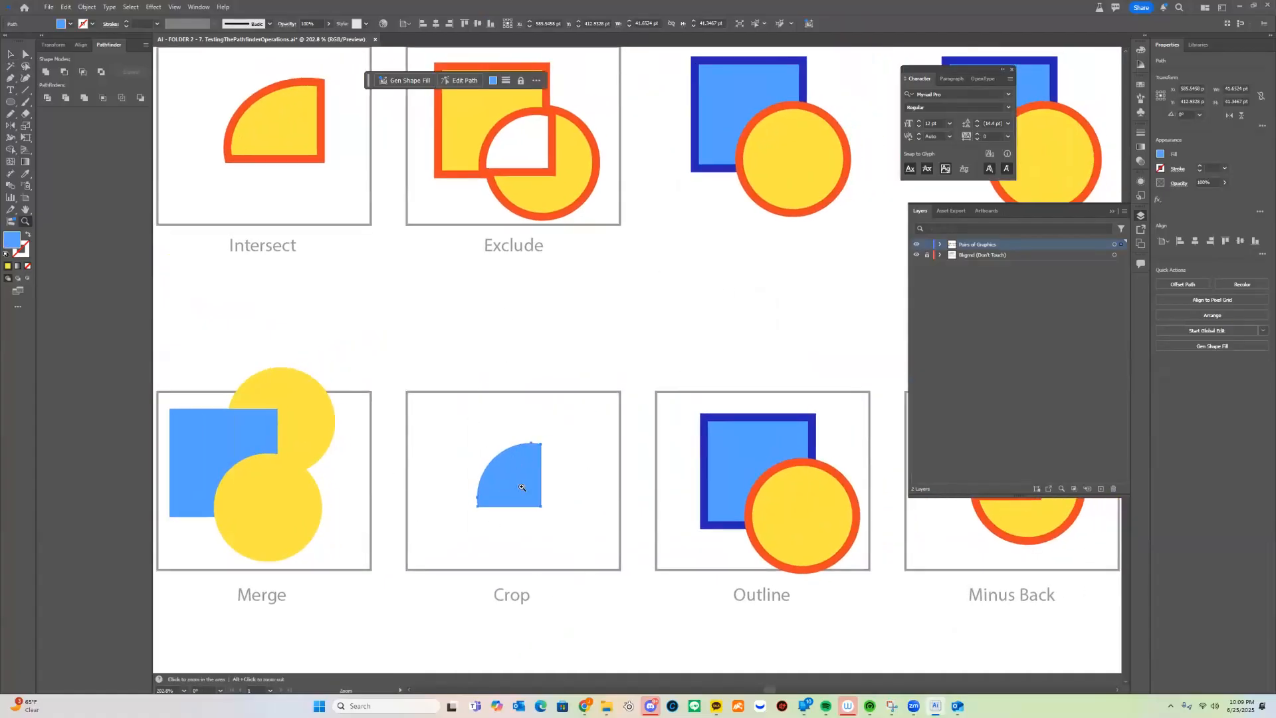
Apply Outline to the Outline pair and set the stroke weight to 3 pt
left_click_drag(771, 416, 550, 411)
key("v")
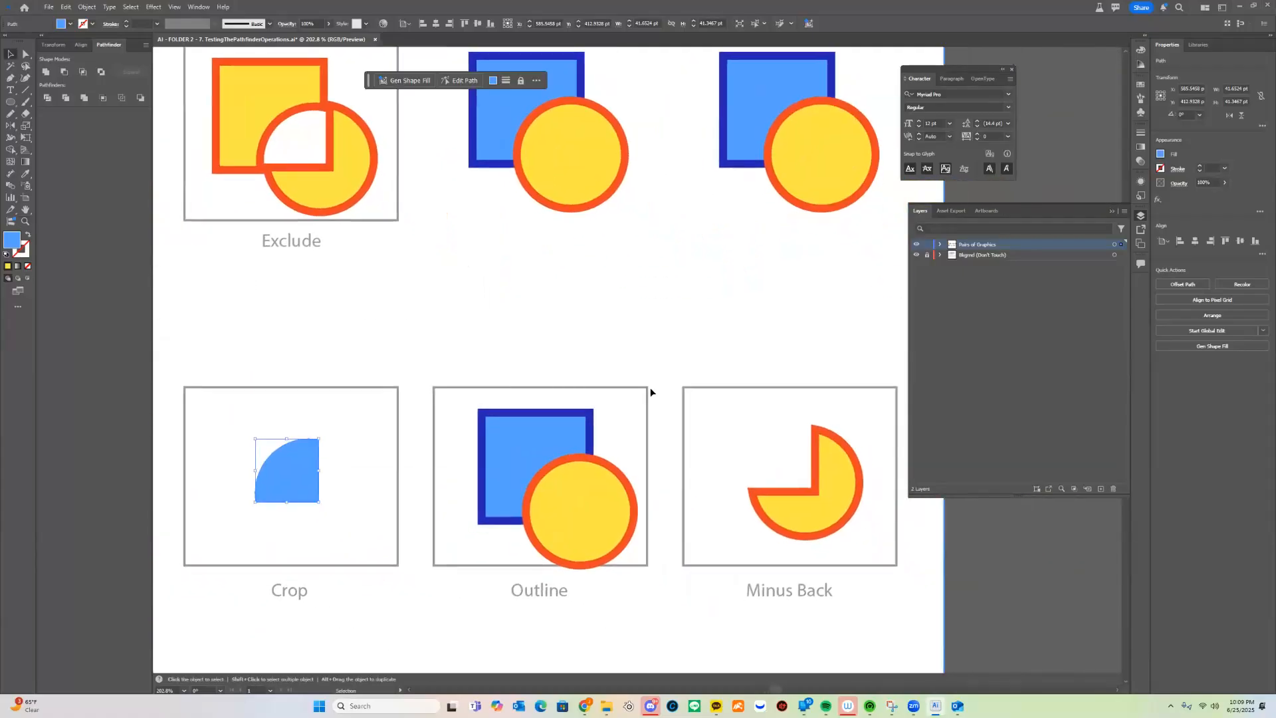
left_click(501, 525)
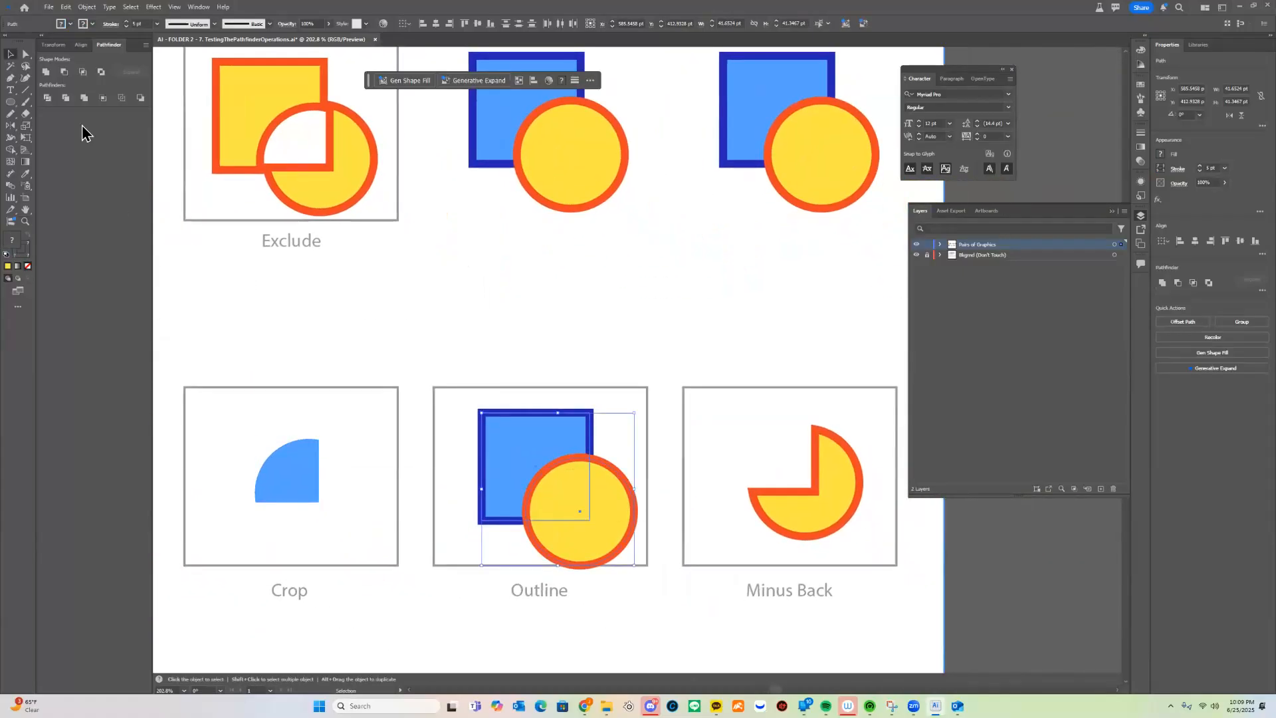
left_click(123, 101)
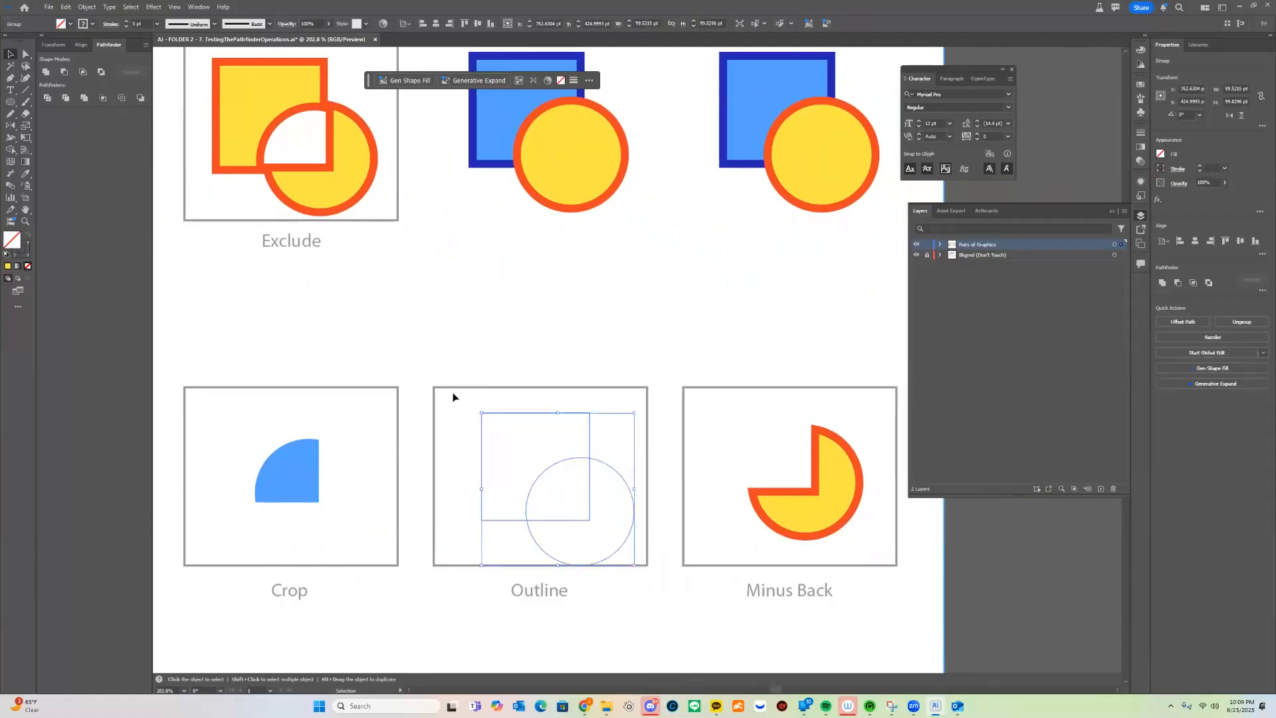
left_click(127, 22)
left_click(127, 23)
left_click(126, 23)
left_click(127, 23)
left_click(127, 23)
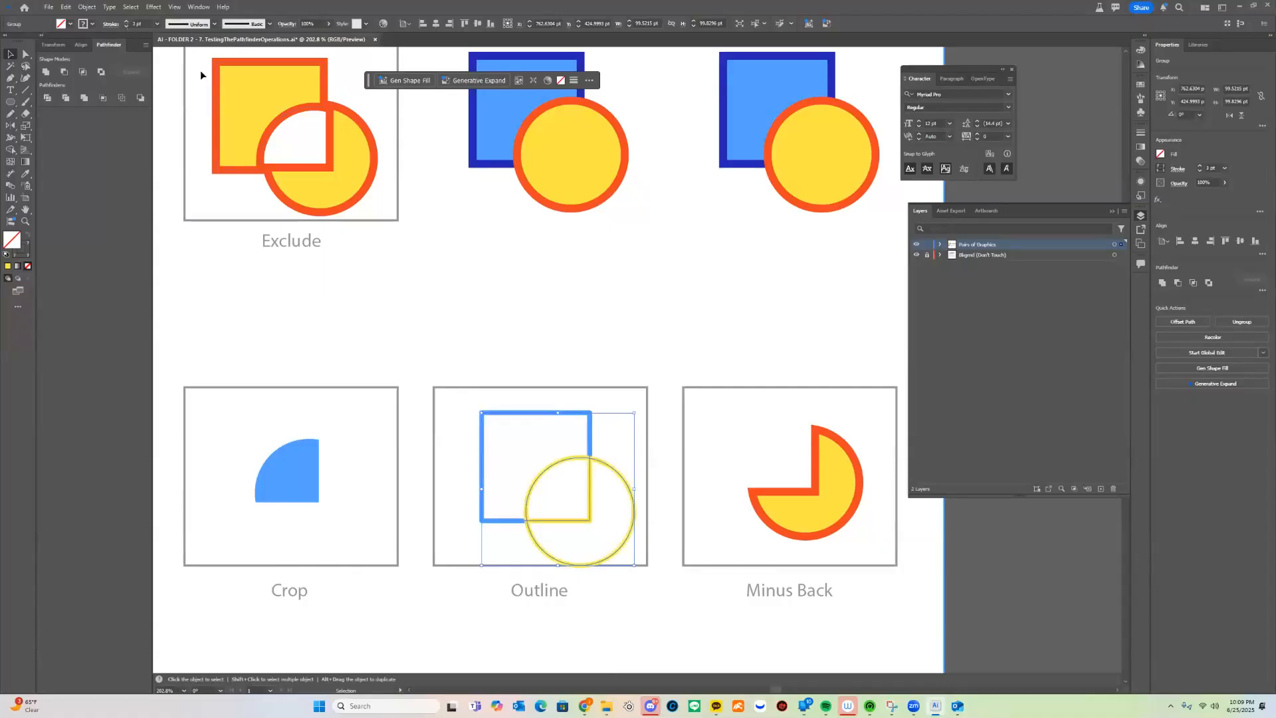
Ungroup the outlined strokes and pull the yellow arc pieces apart
left_click(631, 519)
scroll(605, 426, "down", 2)
right_click(586, 390)
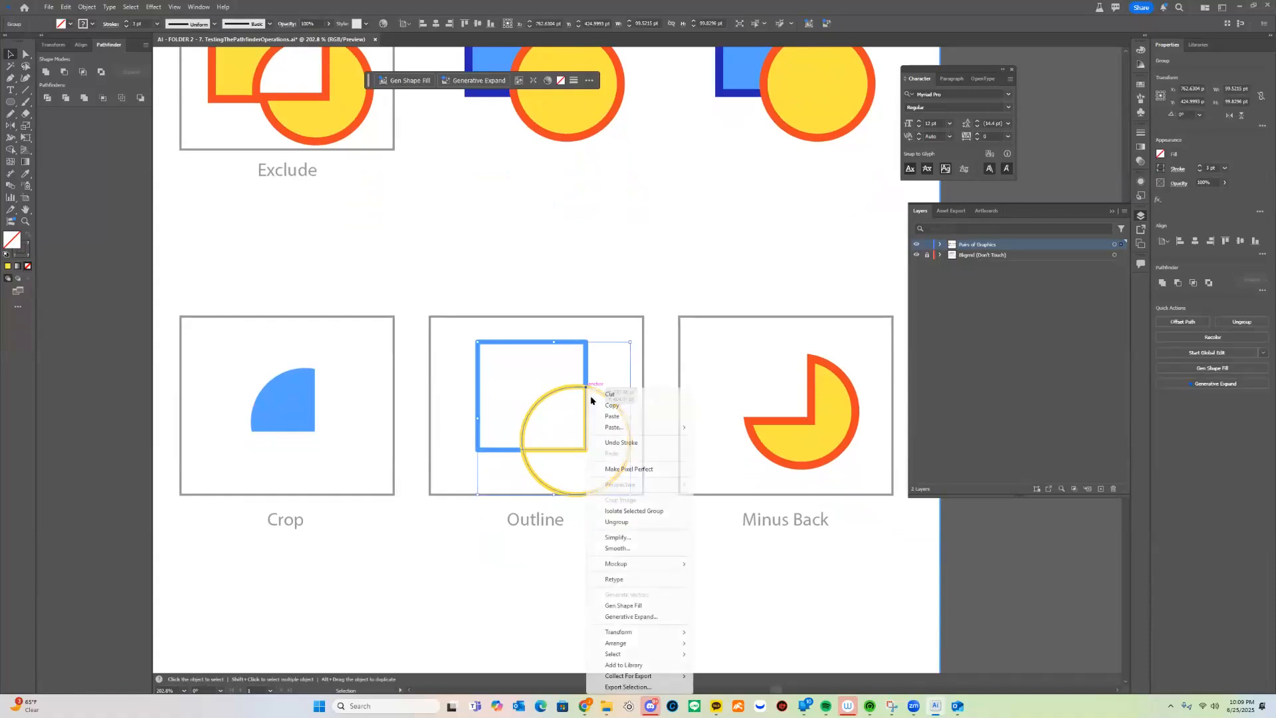
left_click(618, 522)
left_click(647, 374)
left_click_drag(615, 402, 619, 439)
left_click(588, 433)
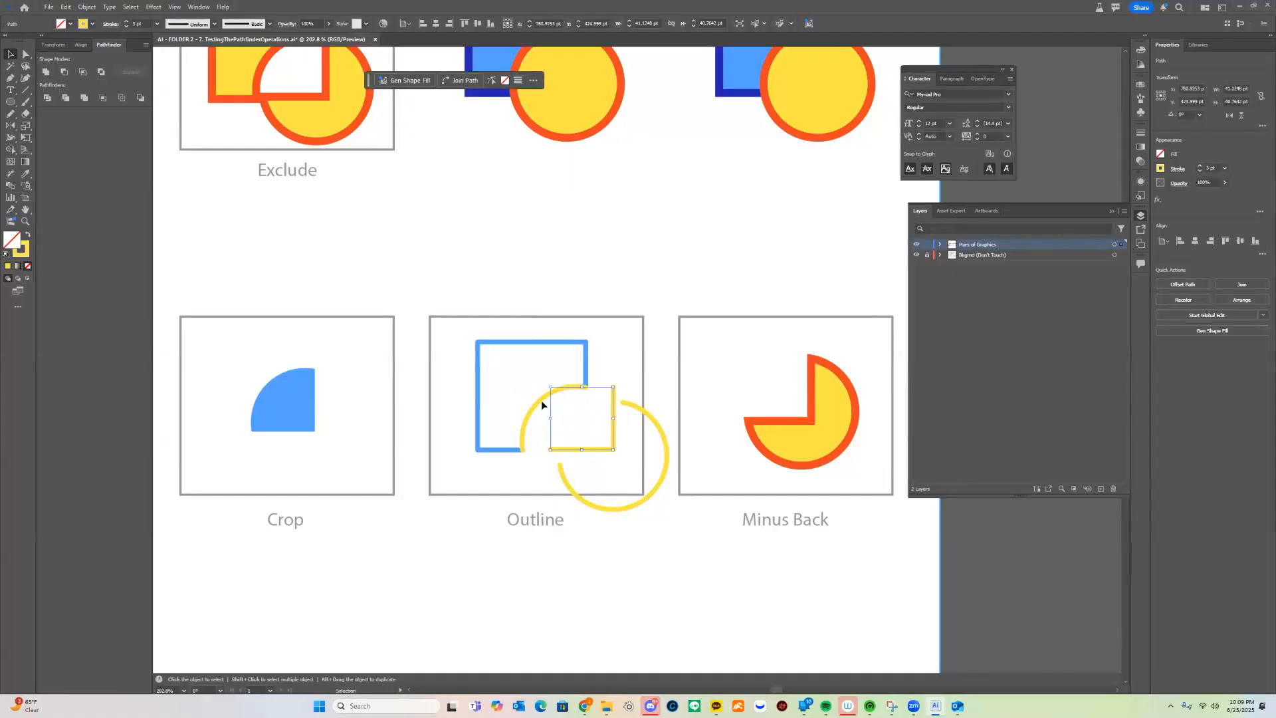
left_click(537, 409)
left_click_drag(537, 408, 528, 375)
left_click(706, 373)
left_click_drag(647, 405, 472, 432)
left_click_drag(683, 431, 701, 470)
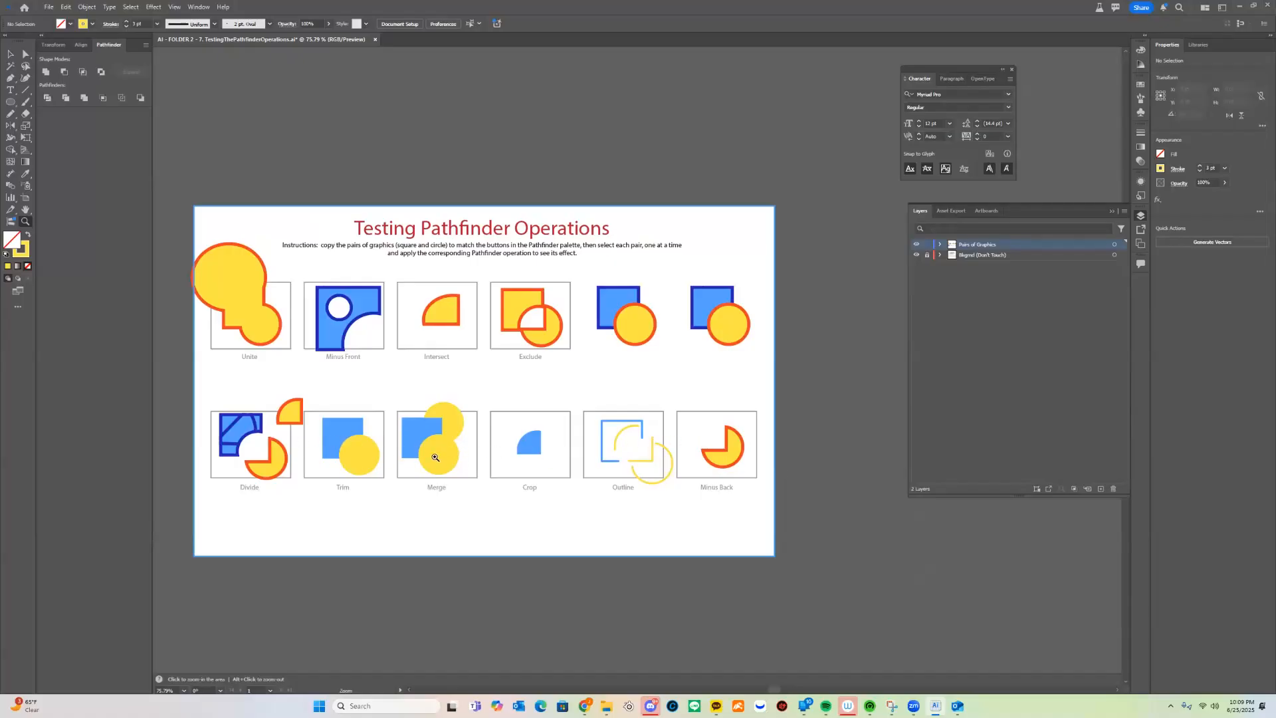
Save As an .ai file in Downloads, prefixing the file name with the student's name
left_click(48, 7)
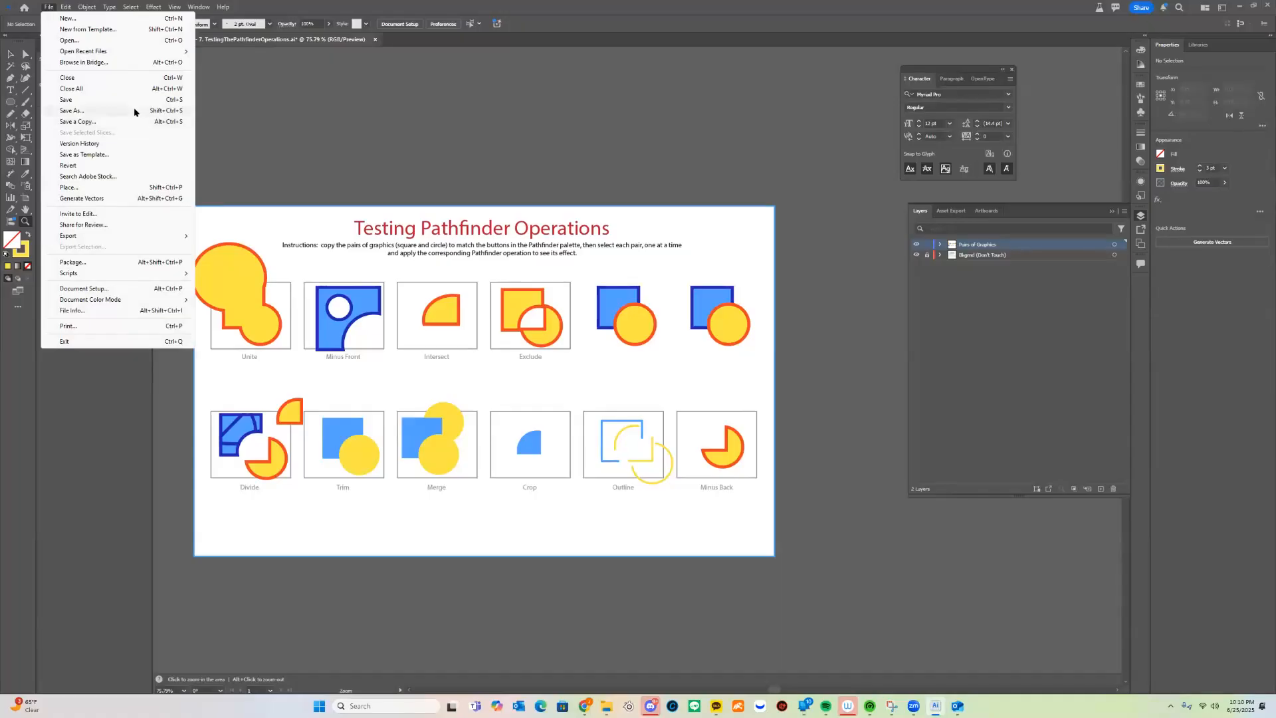
left_click(134, 110)
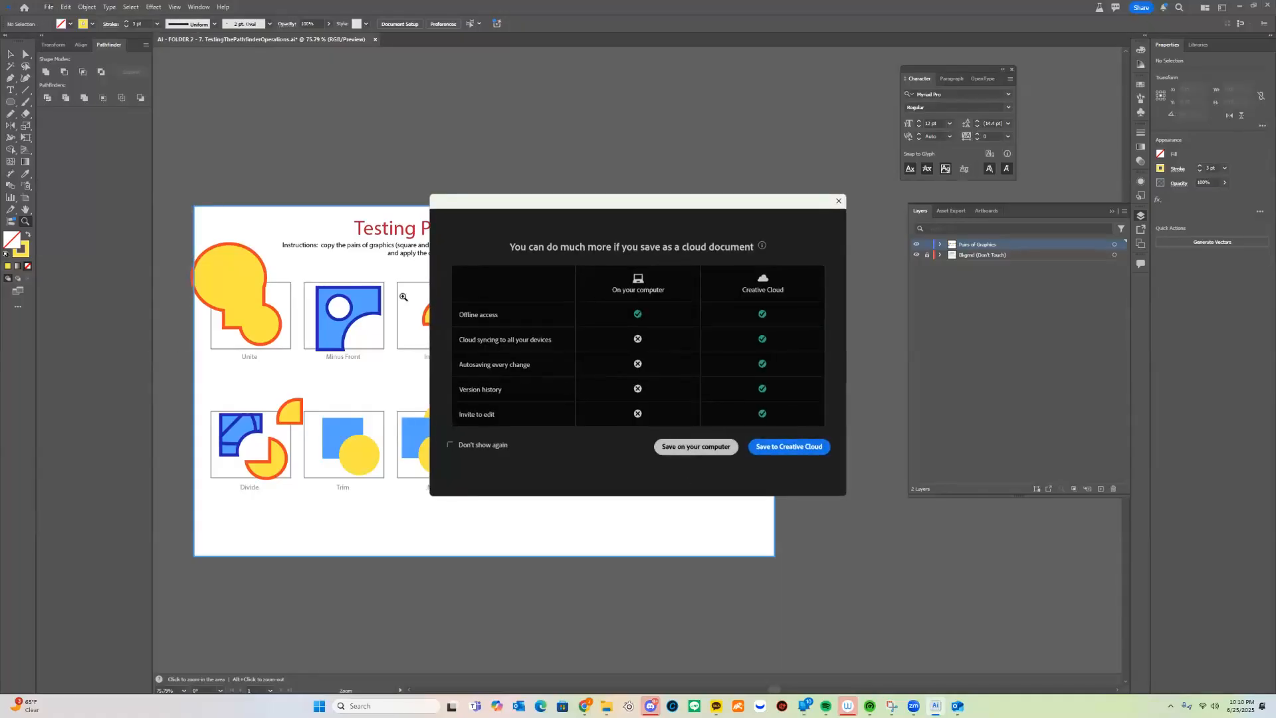
left_click(695, 450)
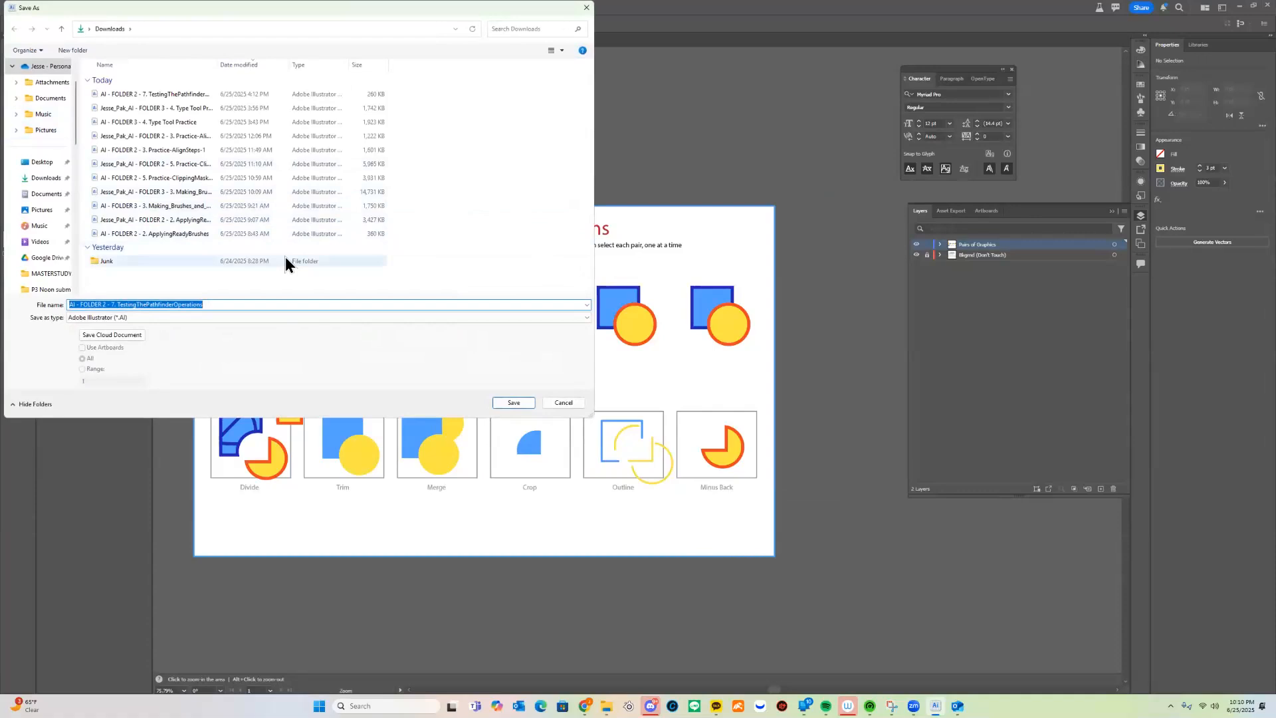
key("Home")
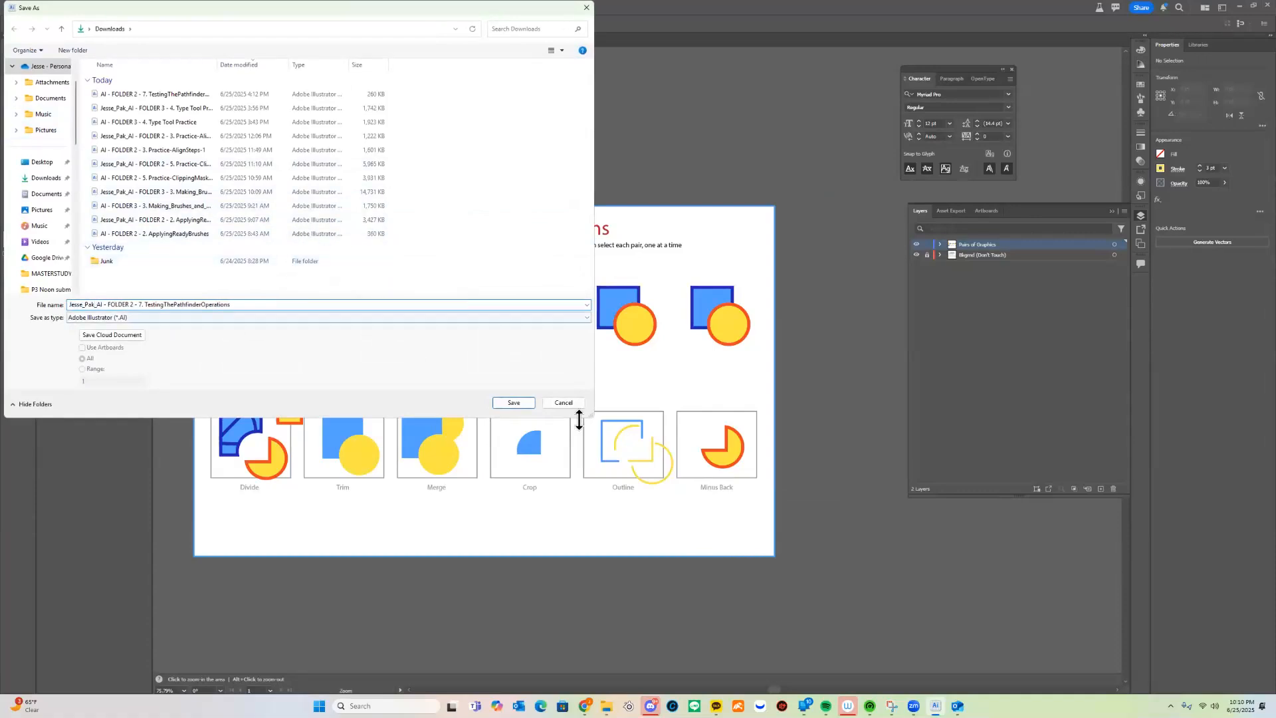
left_click(513, 402)
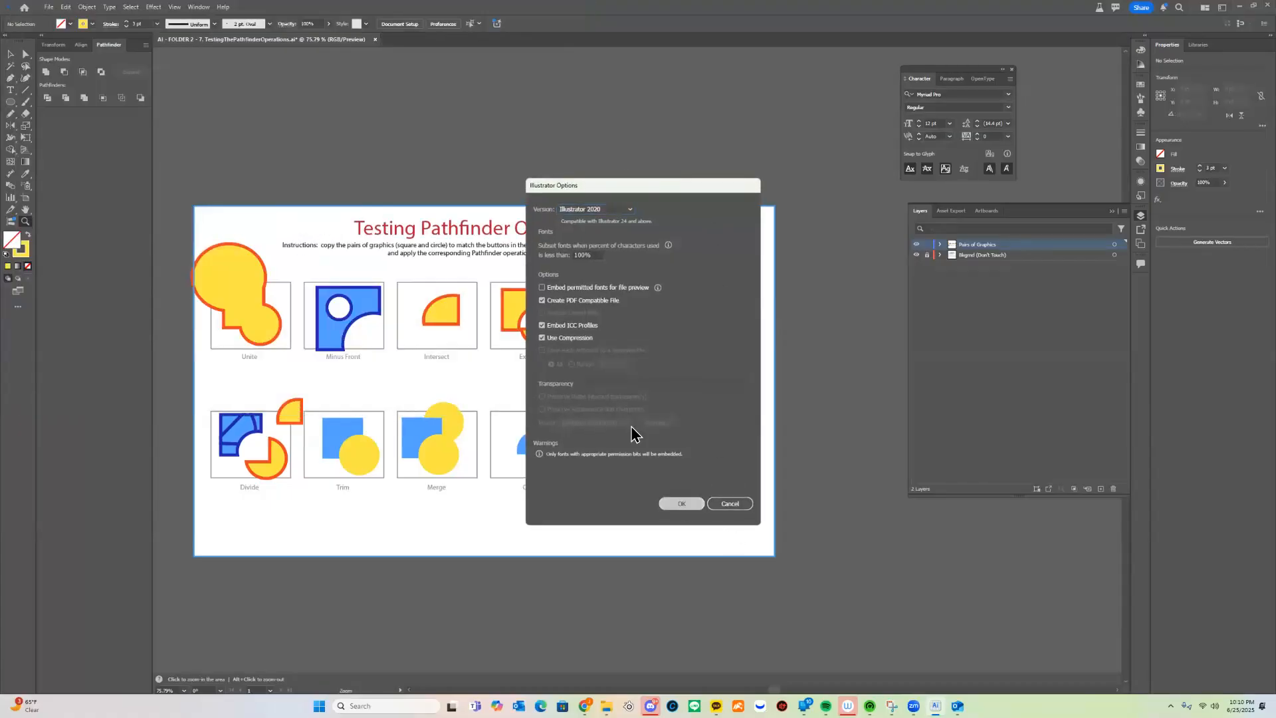
left_click(681, 503)
left_click(48, 6)
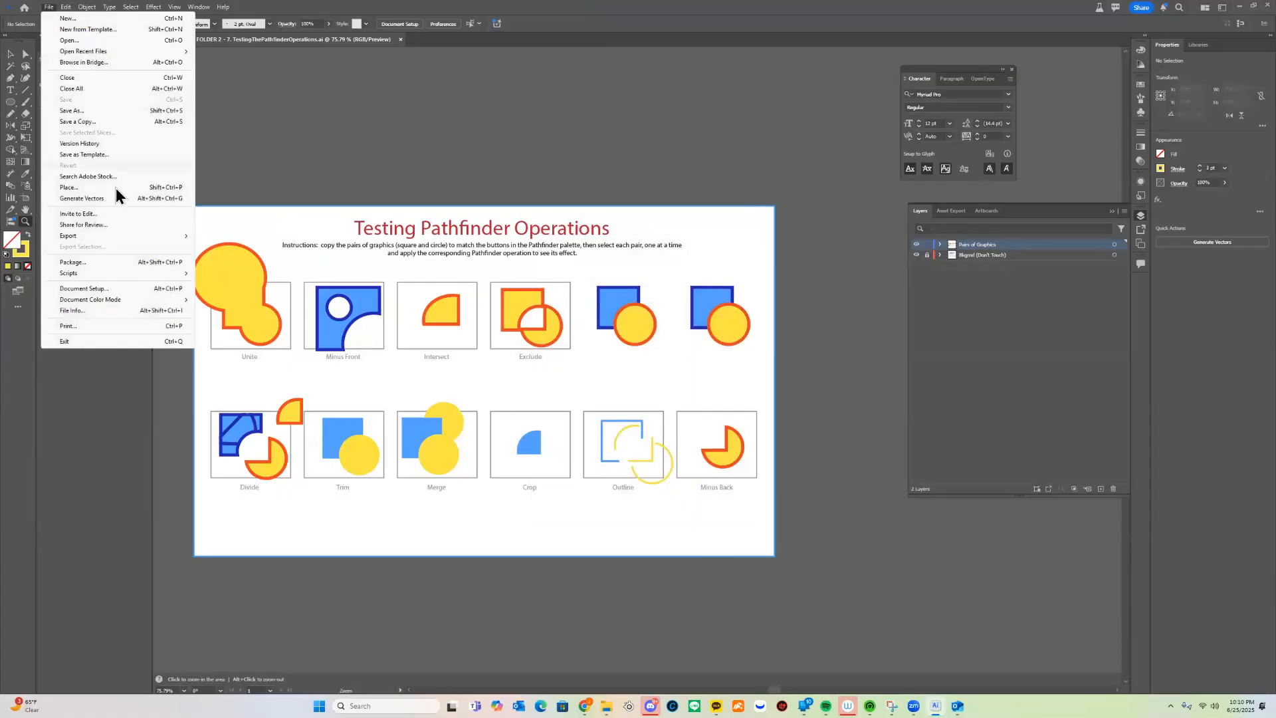
Export the Pathfinder artboard to Downloads as an RGB, 72 ppi, medium-quality JPEG
mouse_move(113, 238)
left_click(261, 245)
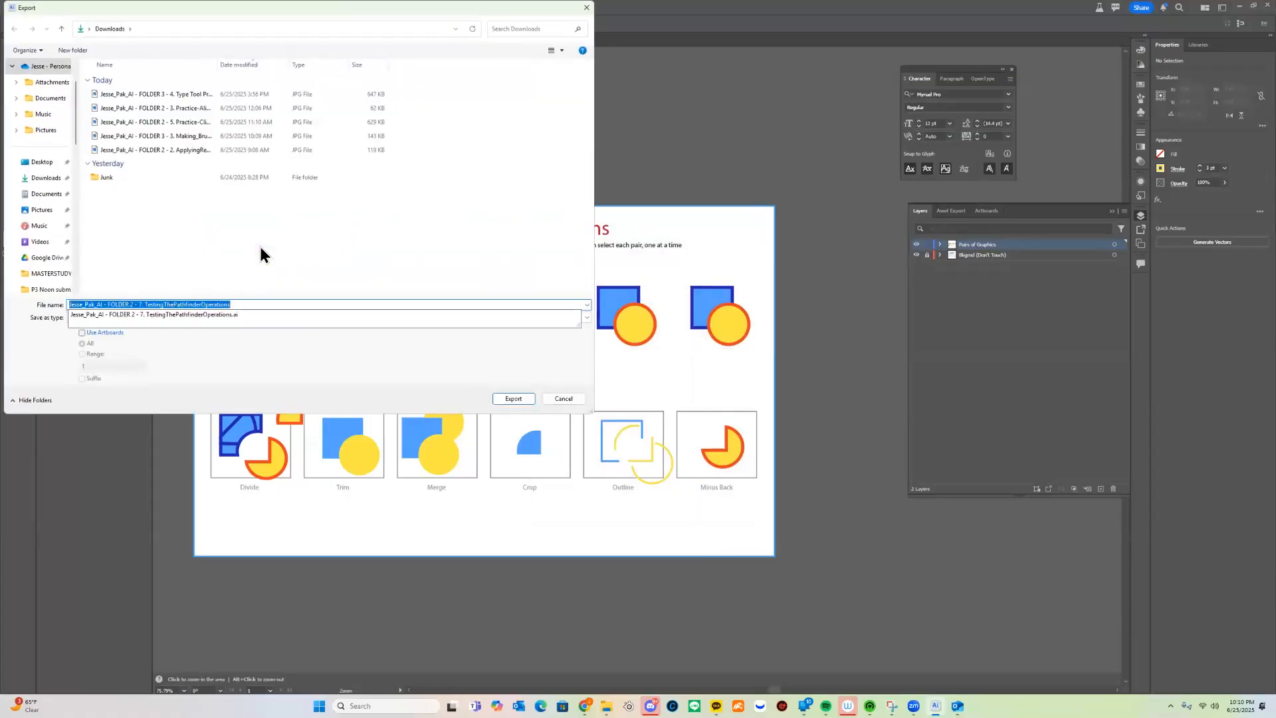
key("Return")
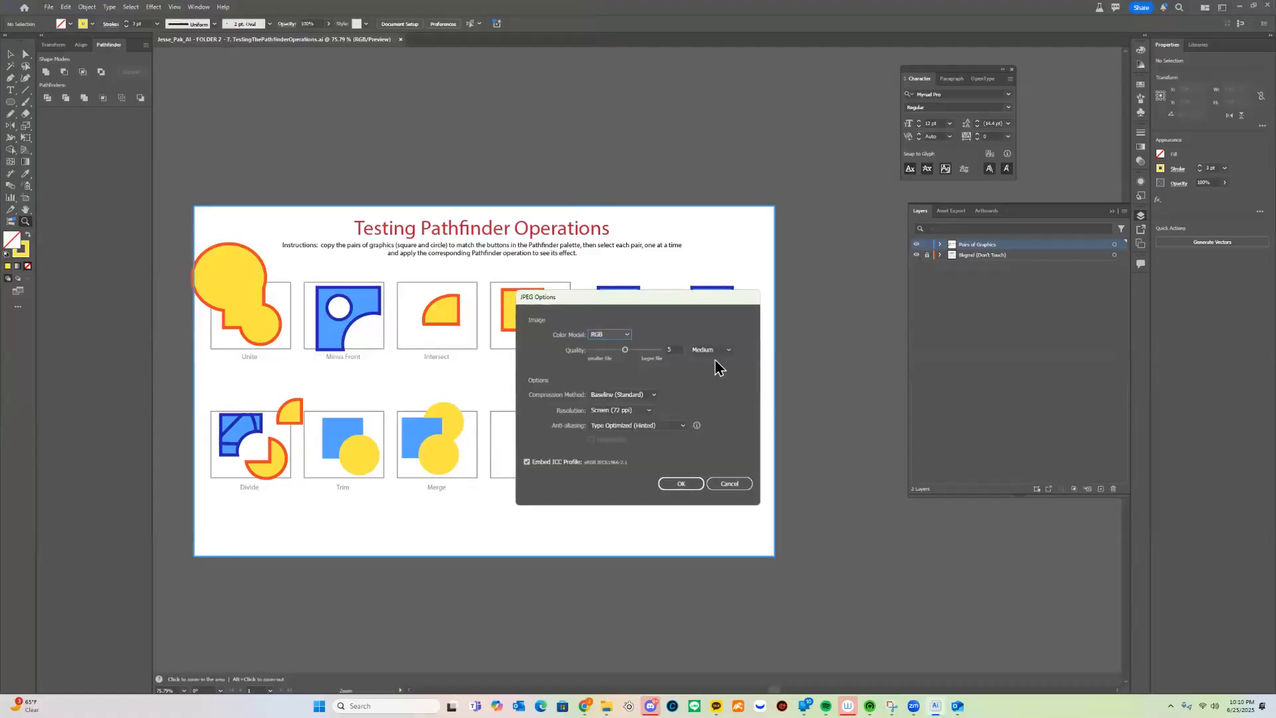
left_click(693, 485)
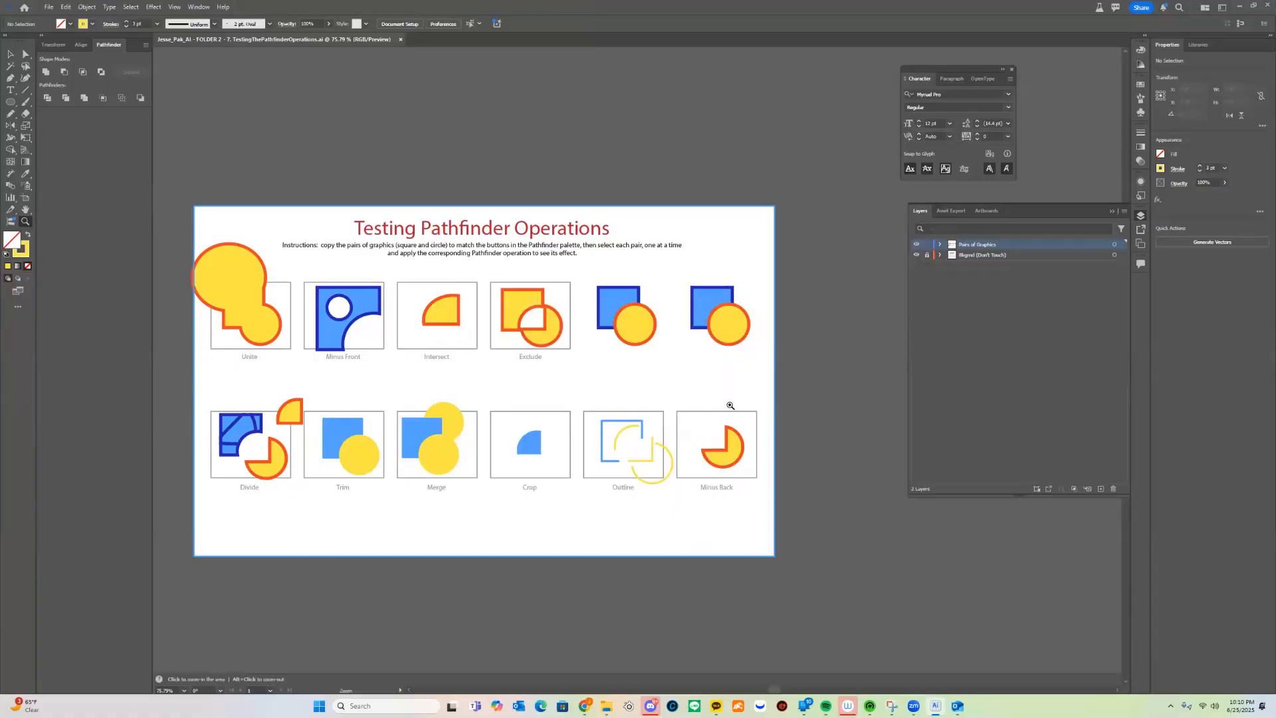